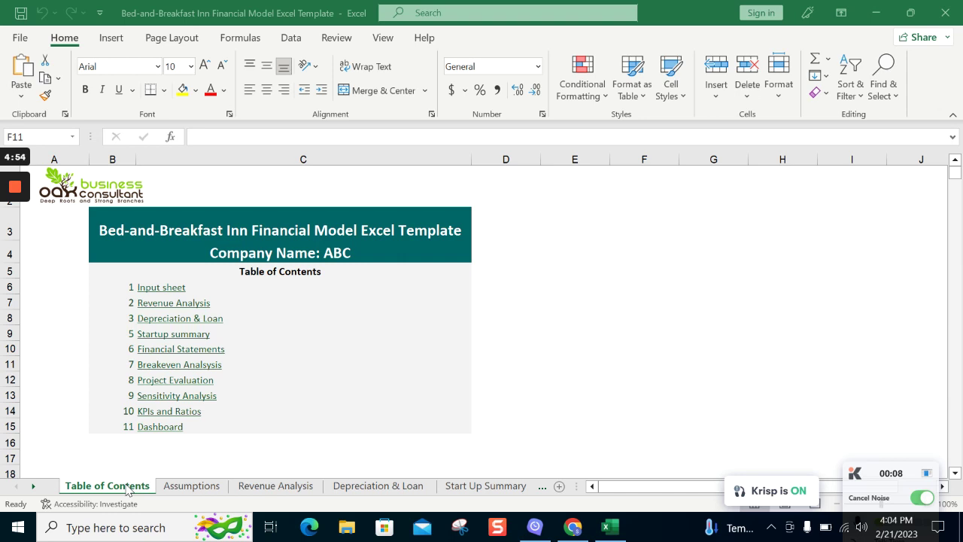
Show the Assumptions sheet with its starting date, investment, loan and price inputs.
click(197, 486)
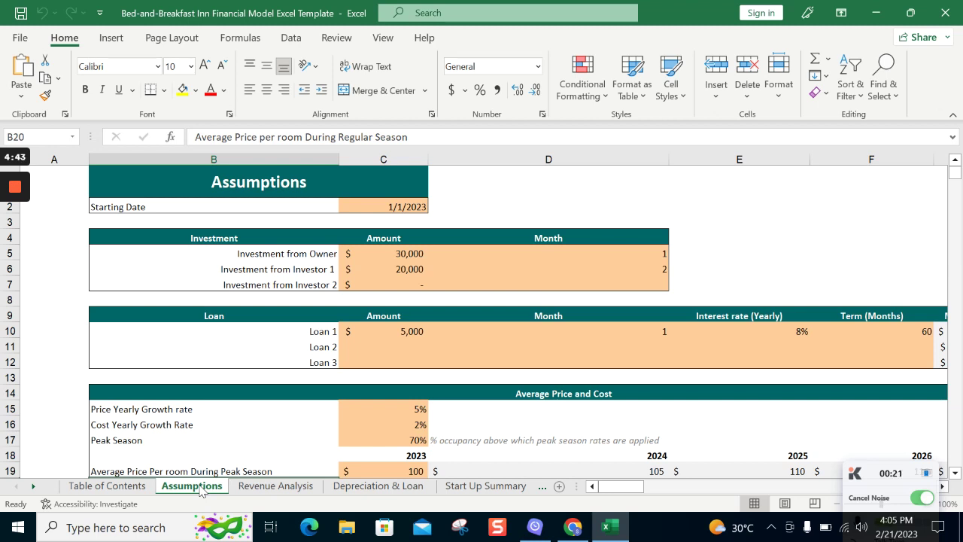
click(156, 205)
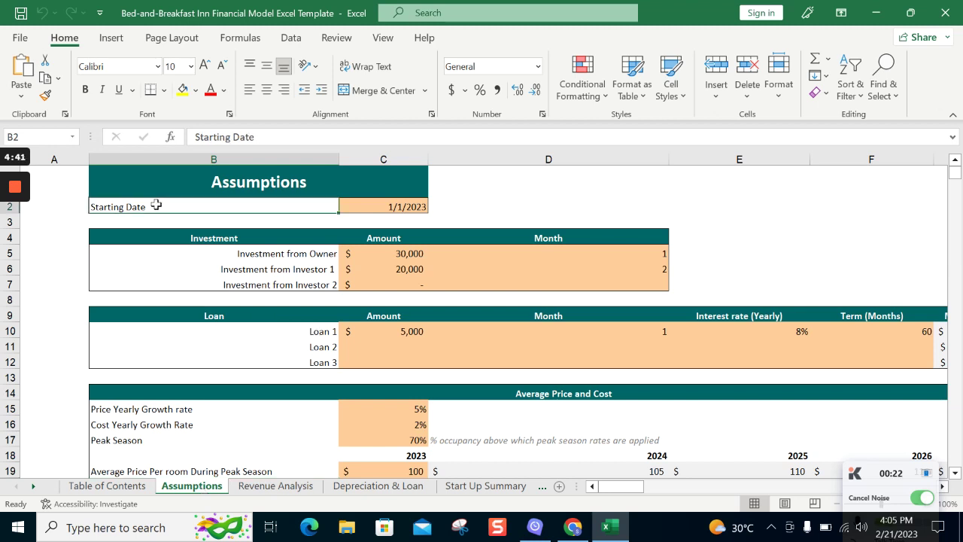
click(354, 214)
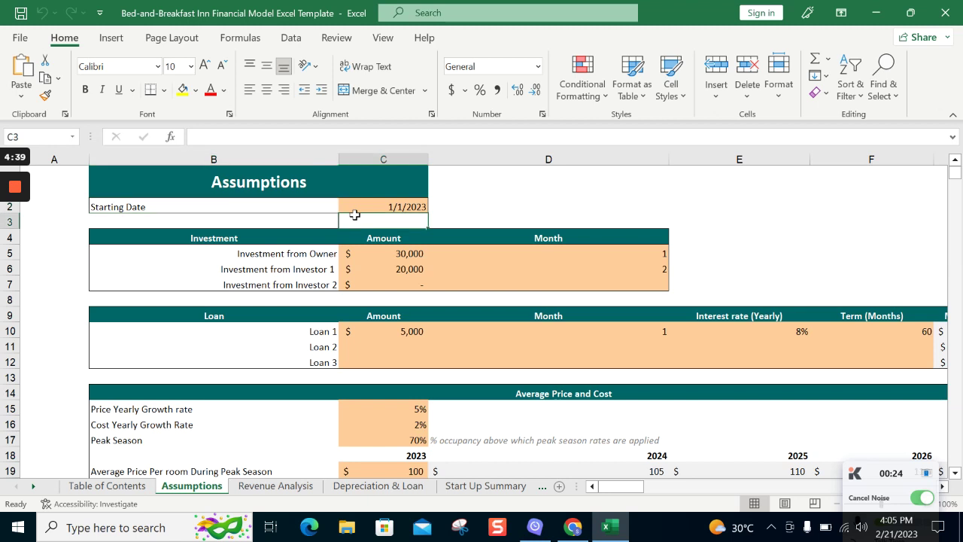
click(320, 252)
key(Right)
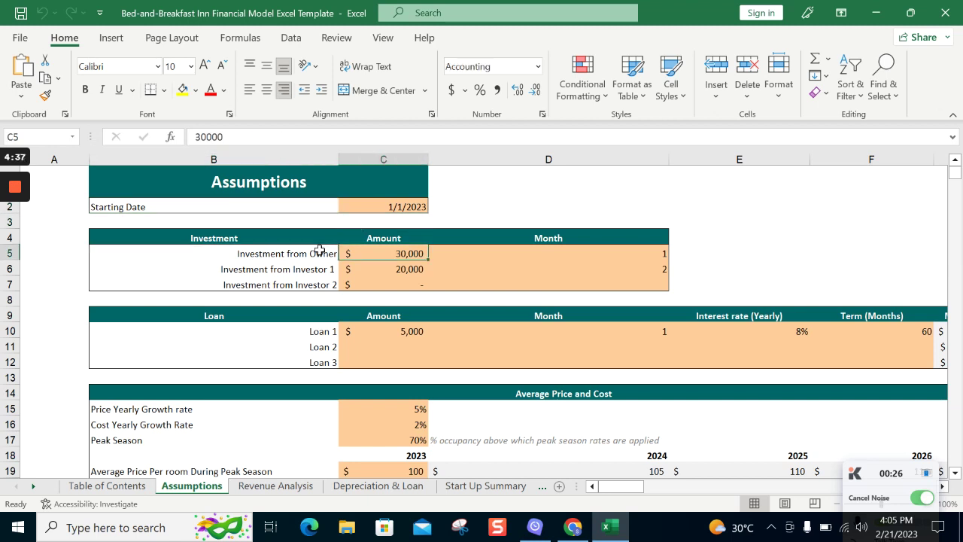
key(Right)
key(Down)
key(Down)
key(Down)
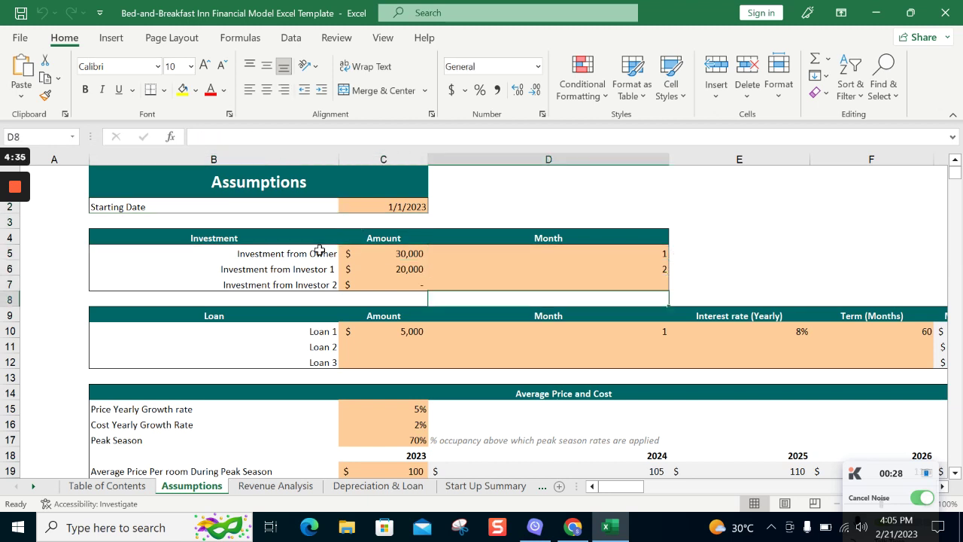
key(Down)
key(Left)
key(Down)
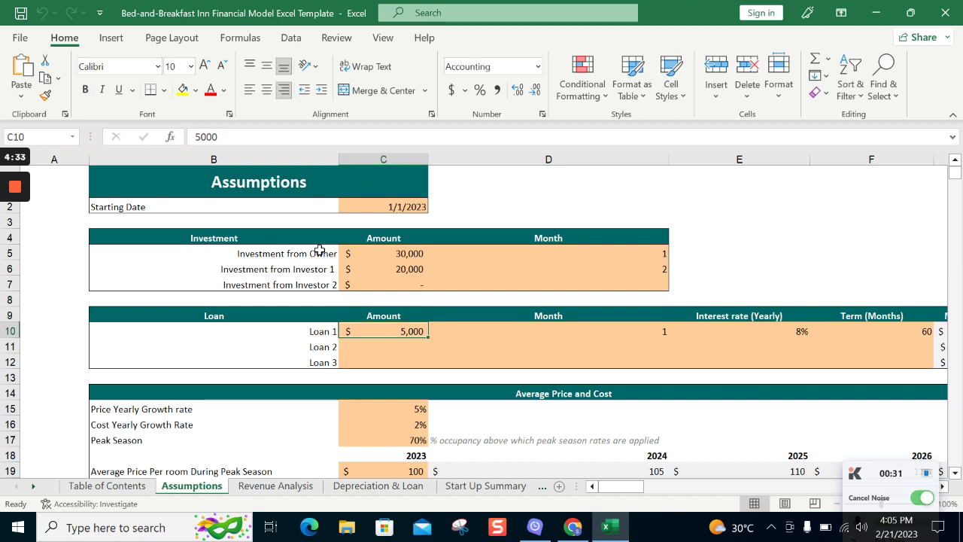
key(Right)
key(Right)
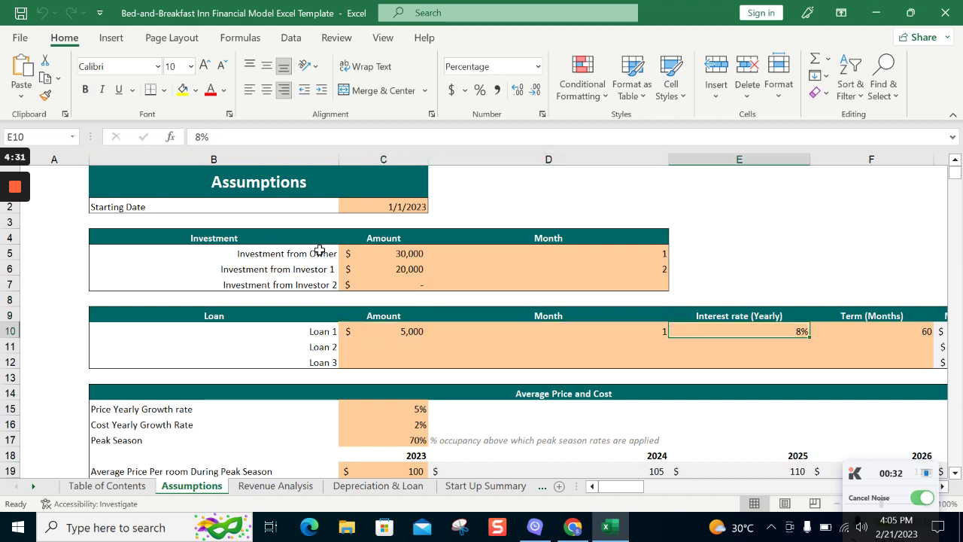
key(Right)
key(Right)
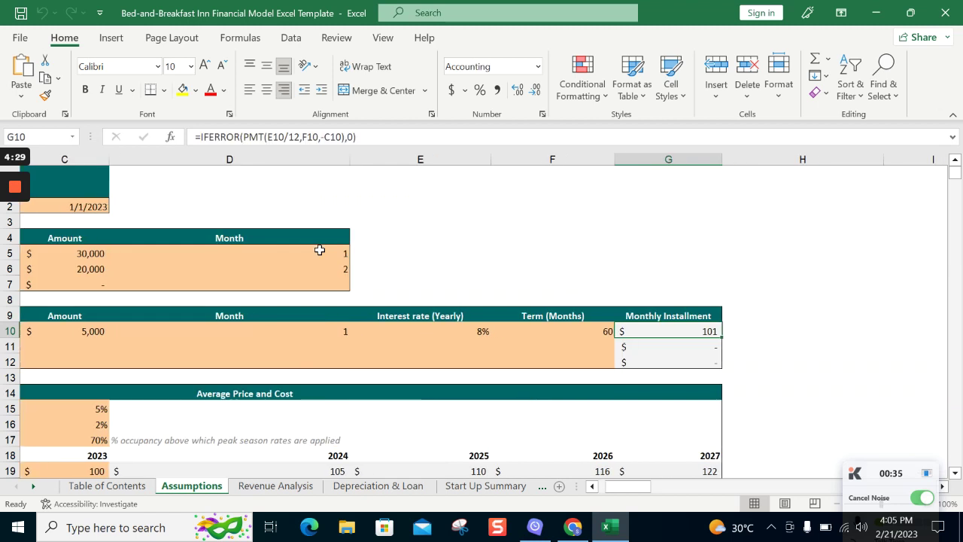
key(Left)
key(Left)
key(Home)
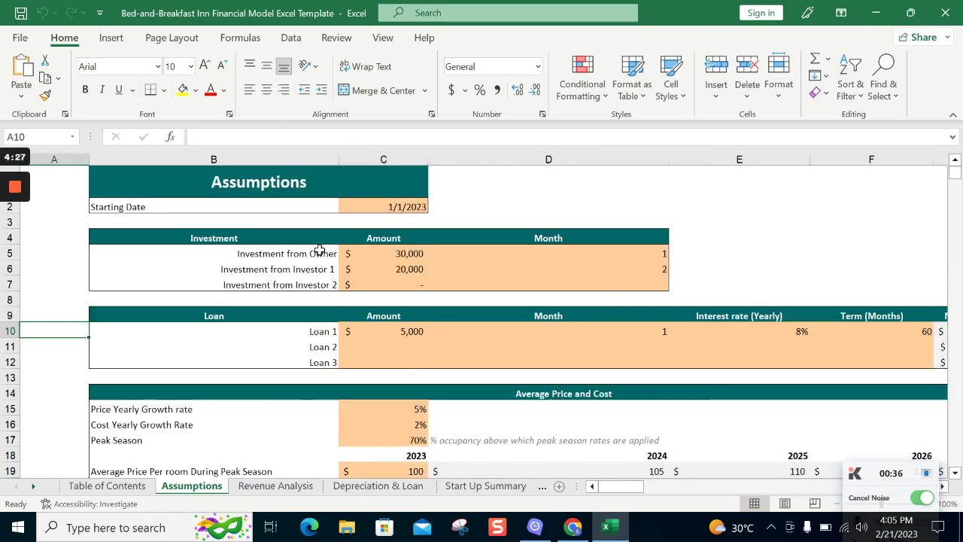
key(Down)
key(Down)
key(Down)
key(Down)
key(Down)
key(Down)
key(Down)
key(Down)
key(Down)
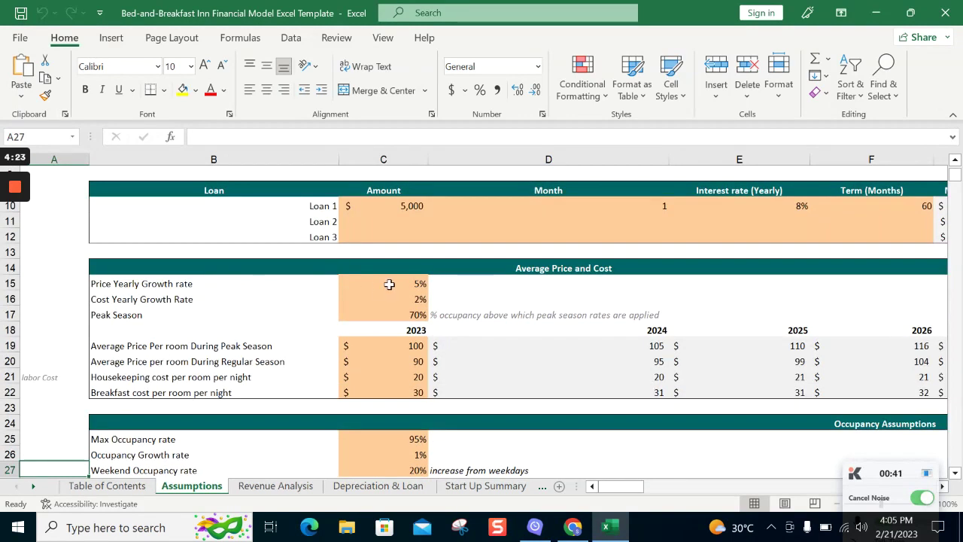
click(123, 312)
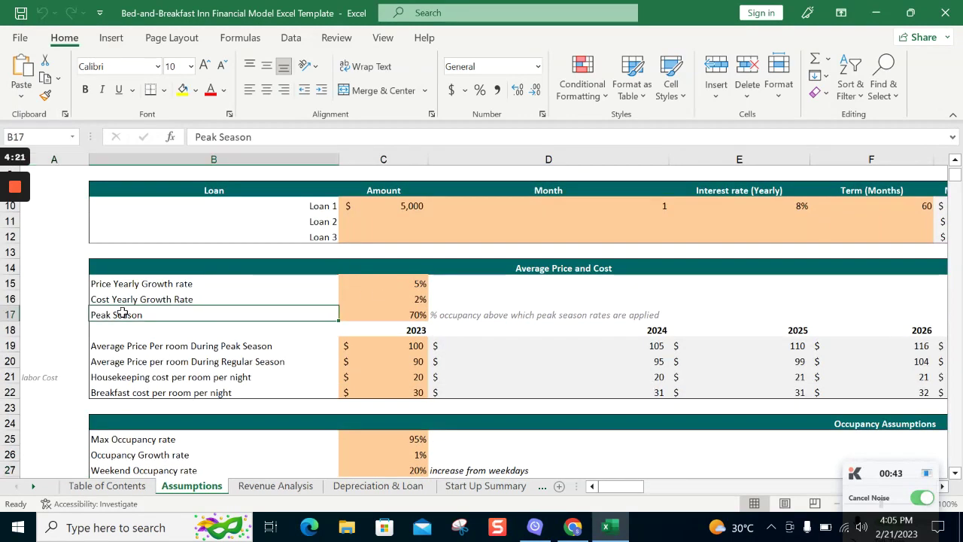
key(Right)
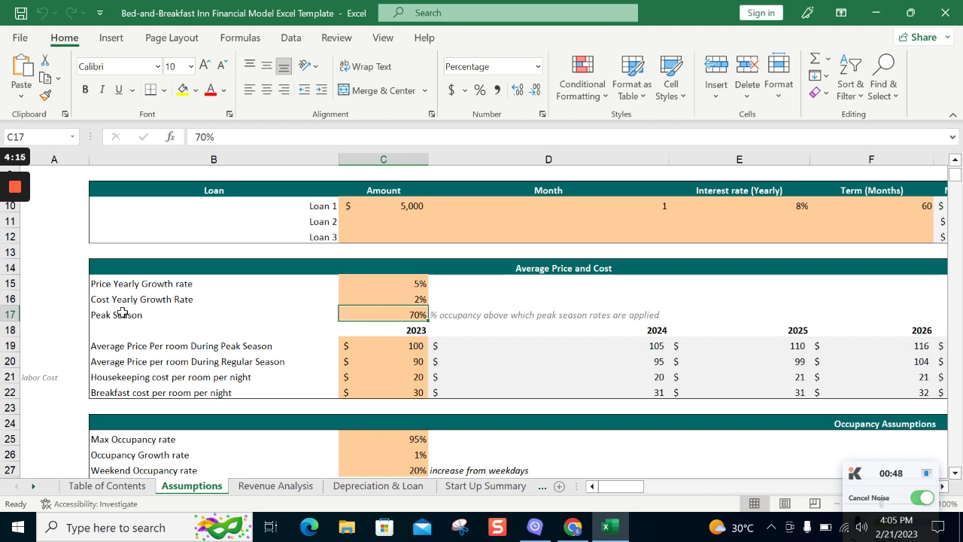
key(Down)
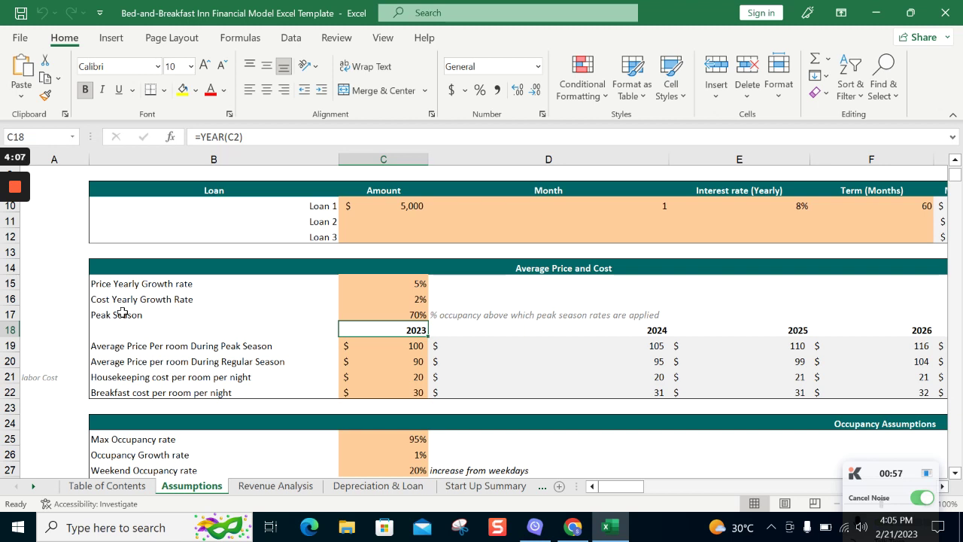
key(Up)
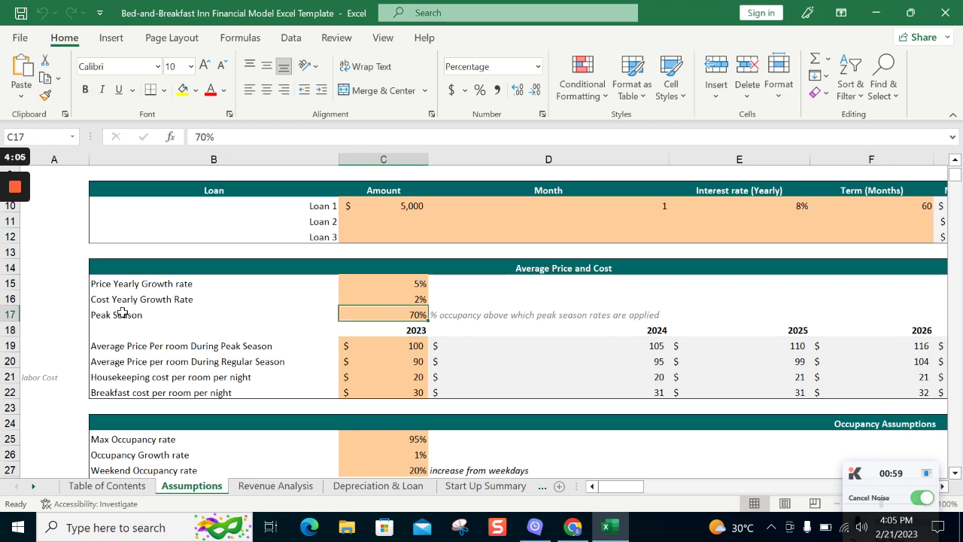
key(Down)
key(Down)
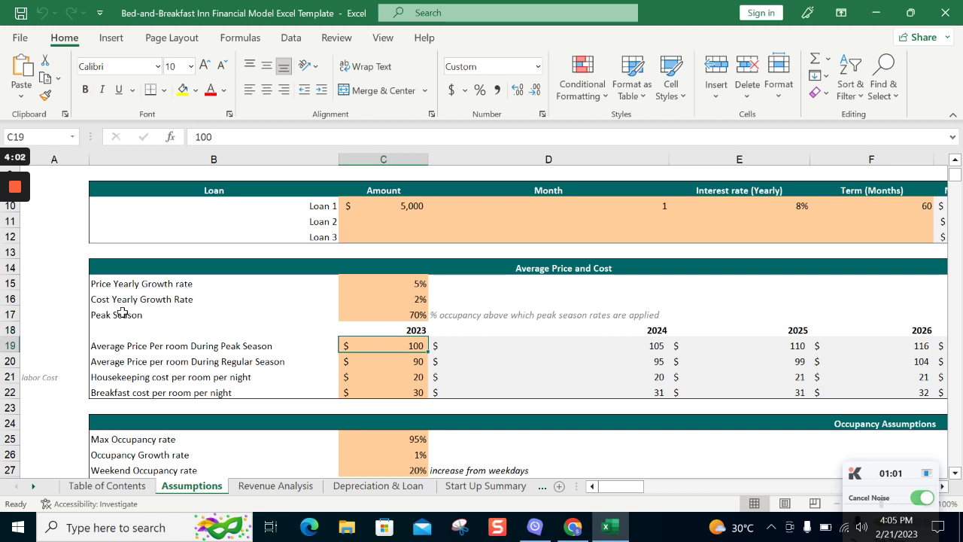
key(Up)
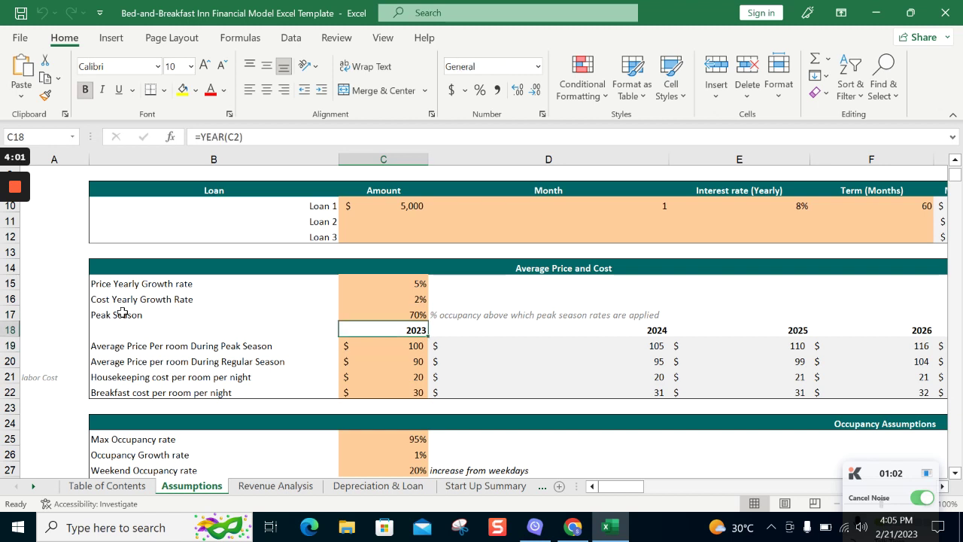
key(Up)
key(Down)
key(Down)
key(Down)
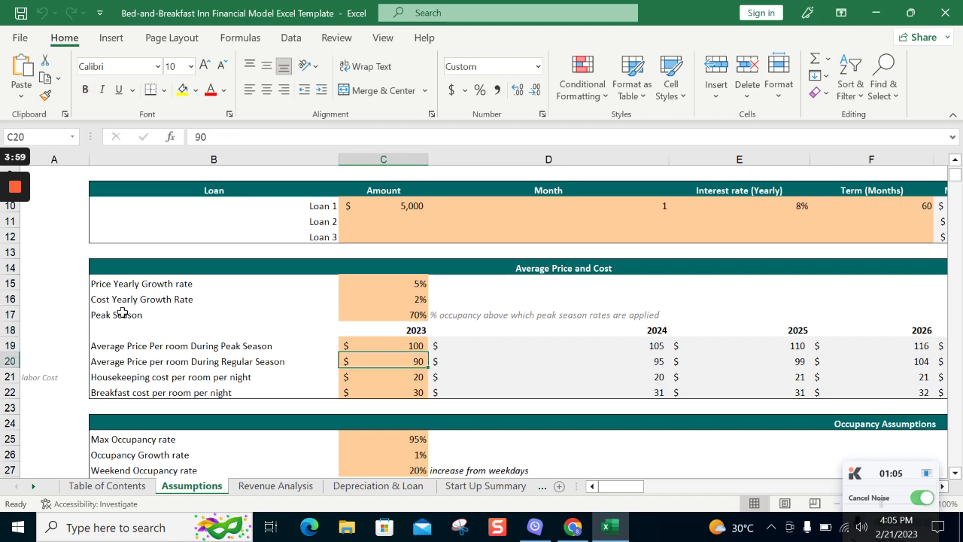
key(Left)
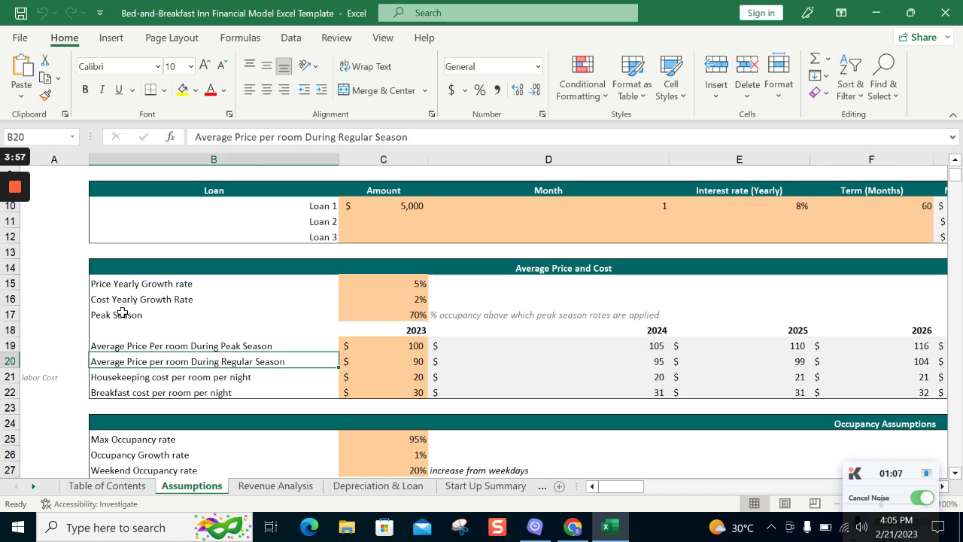
key(Down)
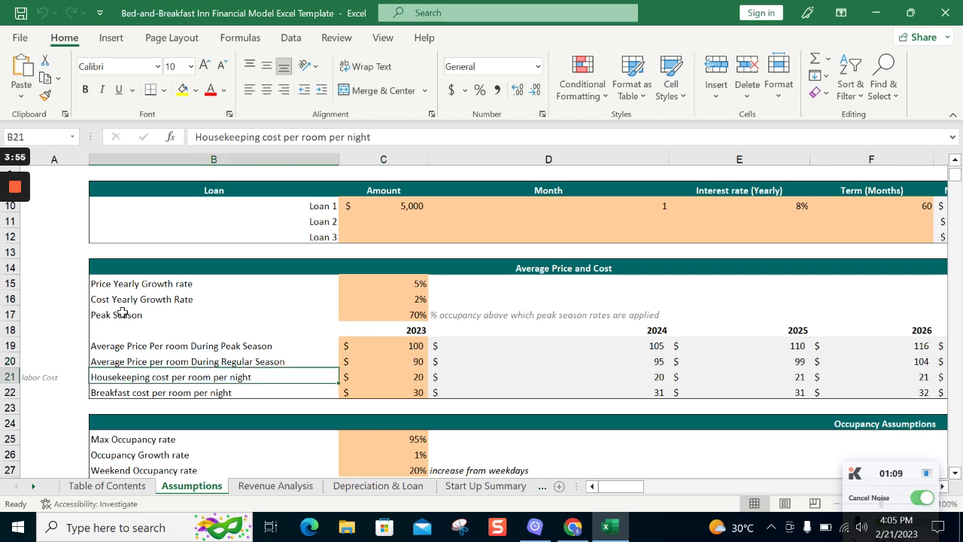
key(Down)
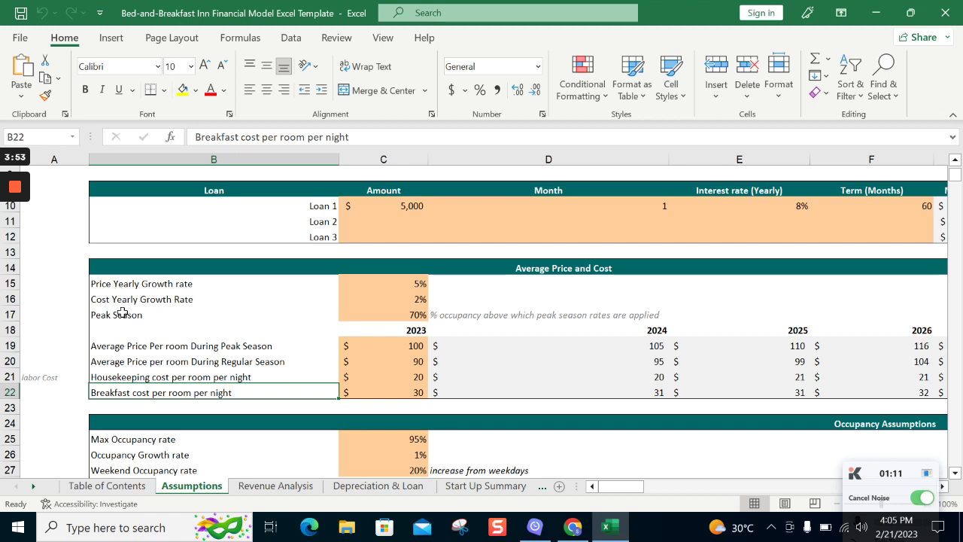
key(Down)
key(Down)
key(Down)
key(Down)
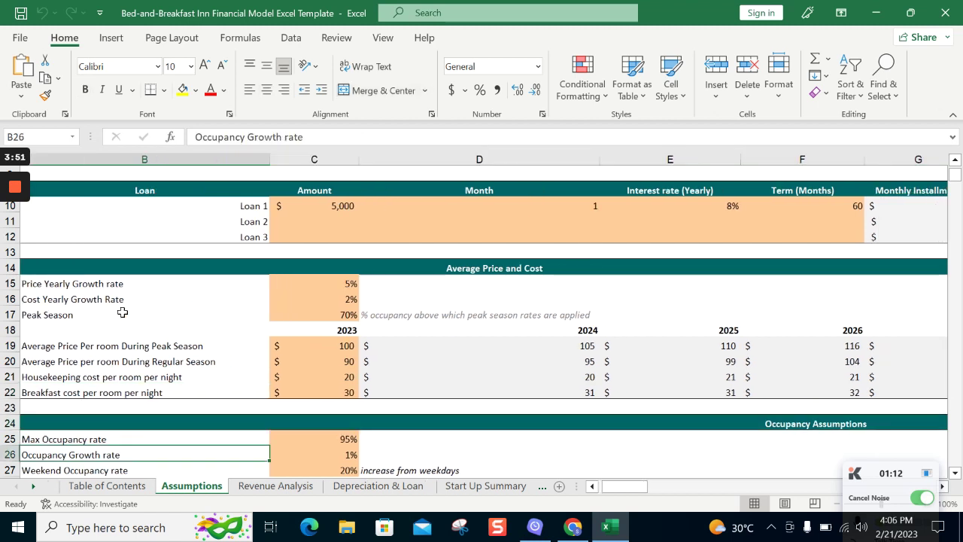
key(Down)
key(Down)
key(Down)
key(Right)
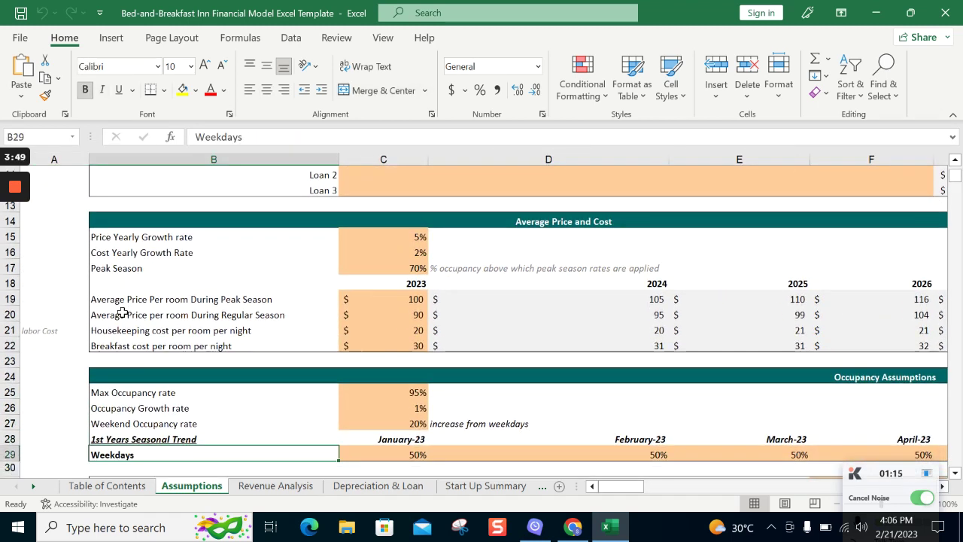
key(Down)
key(Down)
key(Down)
key(Down)
key(Down)
key(Down)
key(Down)
key(Down)
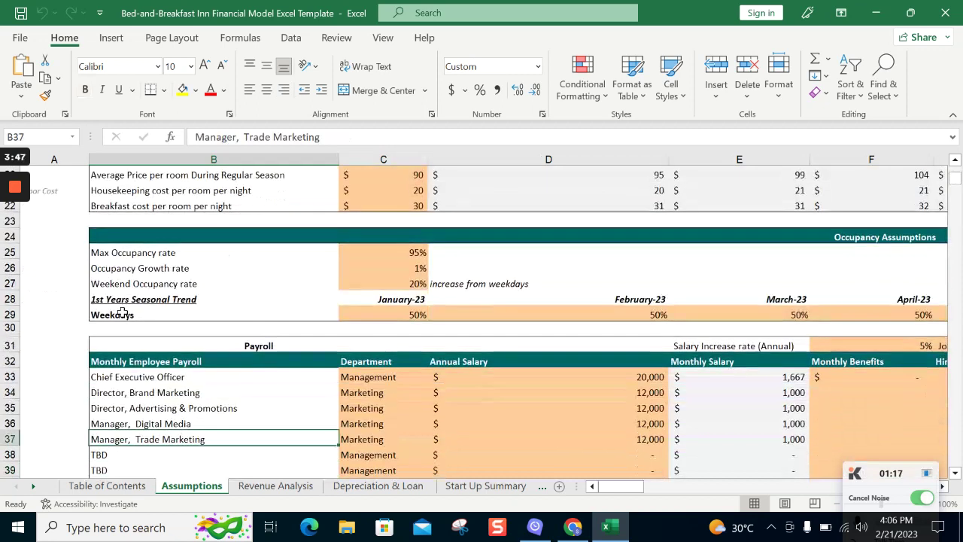
Review the payroll titles and the CEO's department and monthly salary formula, leaving the department as Management.
key(Up)
key(Right)
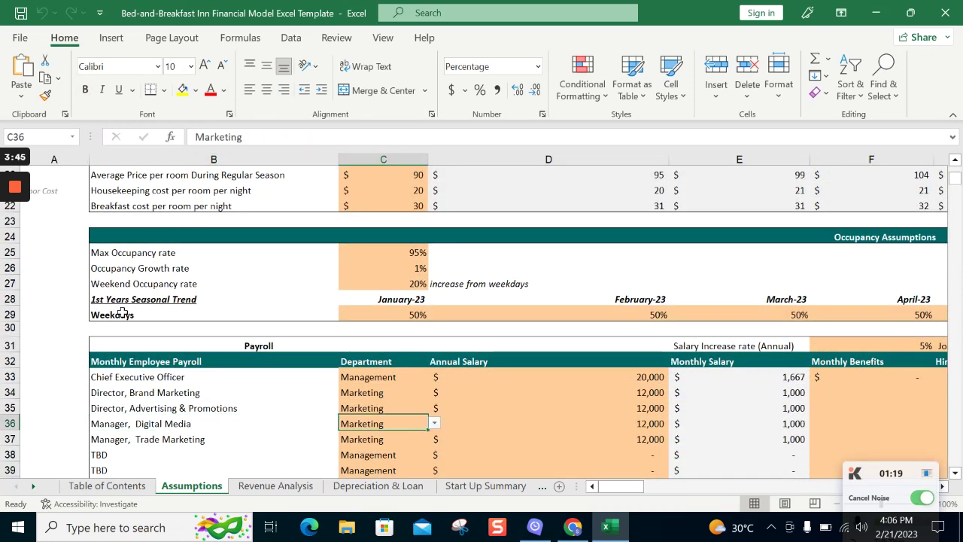
key(Left)
key(Up)
key(Up)
key(Up)
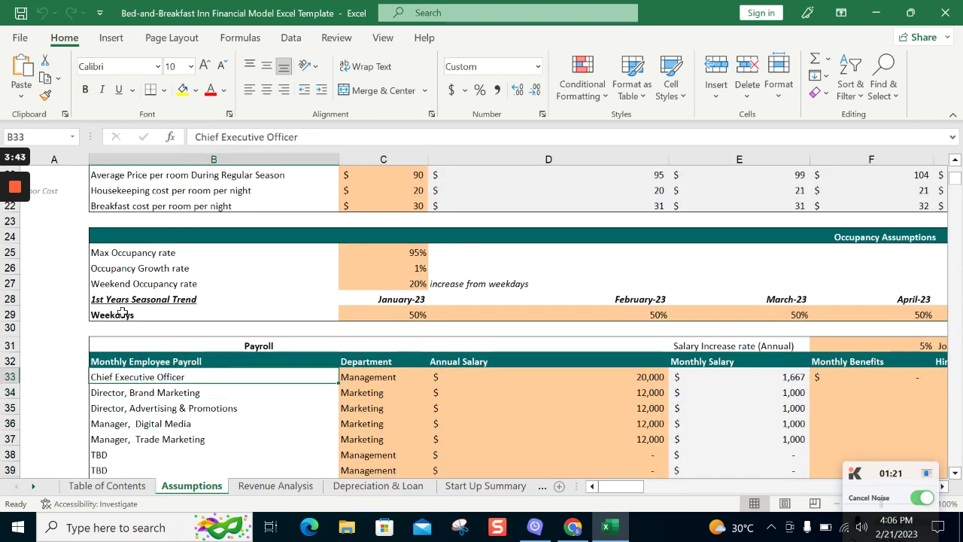
key(Right)
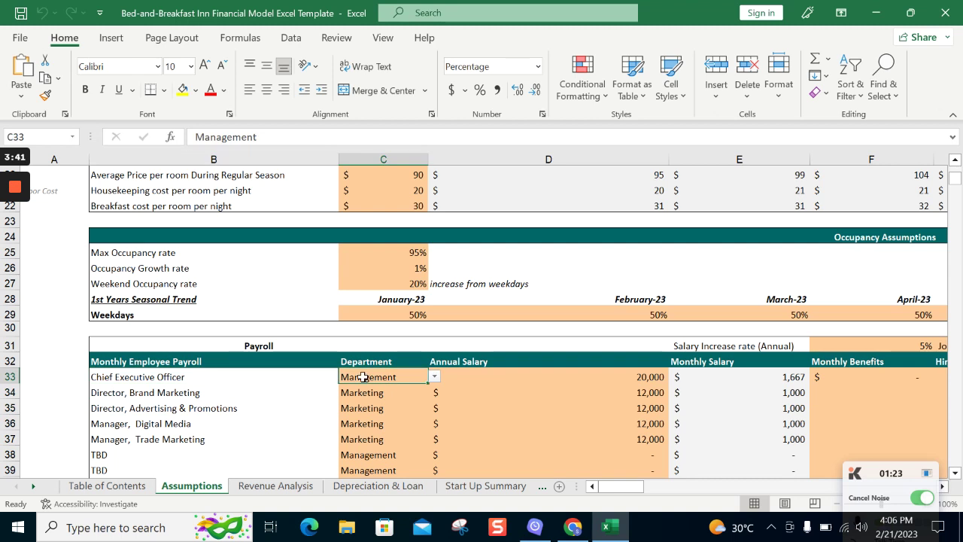
click(435, 377)
key(Escape)
key(Right)
key(Right)
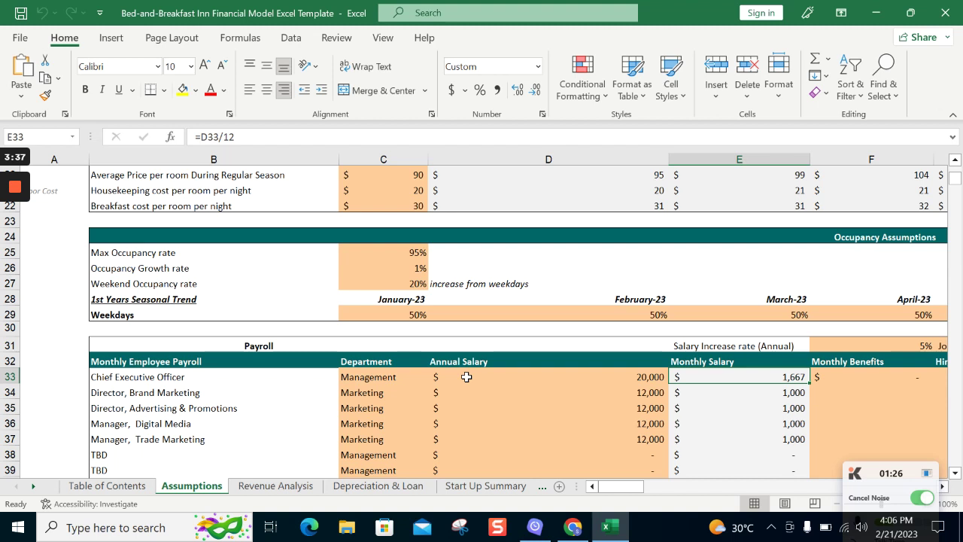
key(Right)
Check the annual salary increase rate, then move down to the TBD Management rows at row 58.
scroll(467, 376, right, 2)
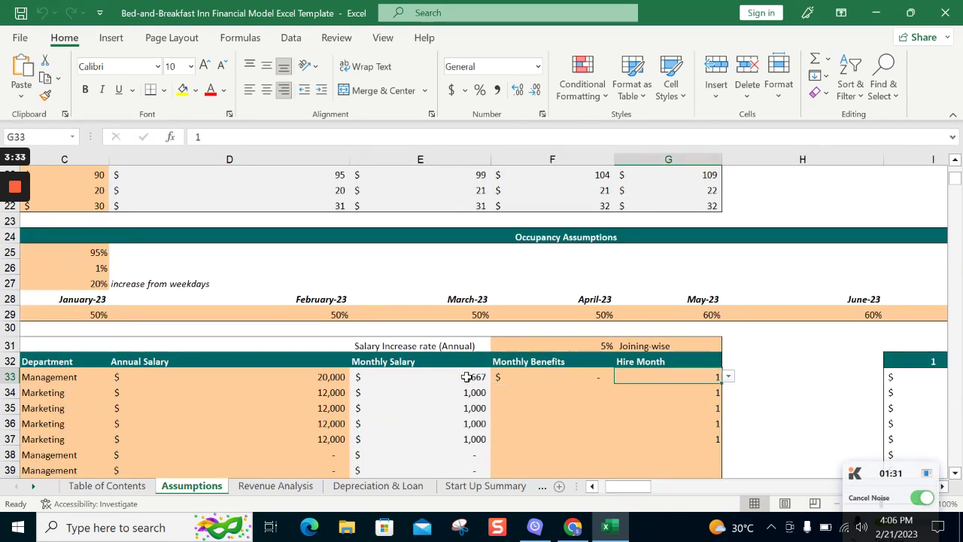
key(Up)
key(Up)
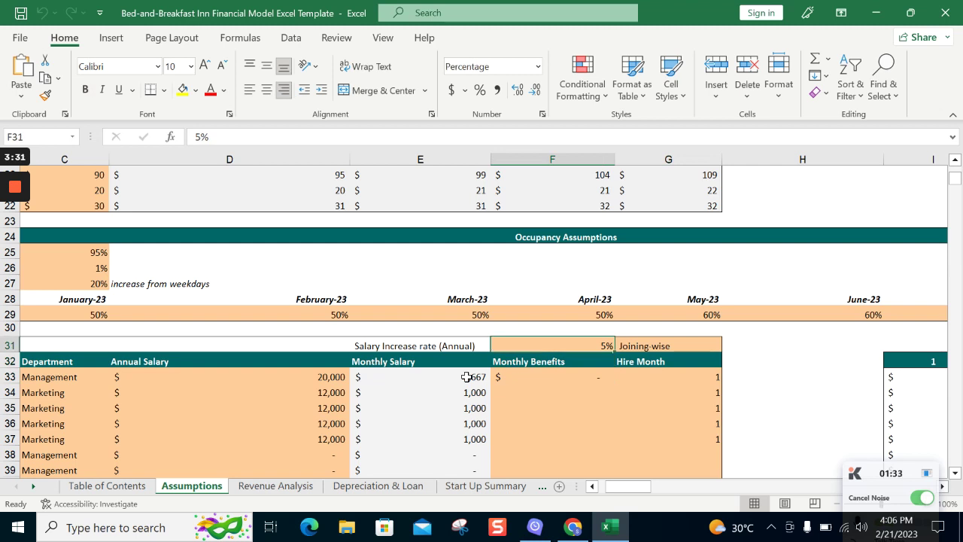
key(Down)
key(Left)
key(Home)
key(Down)
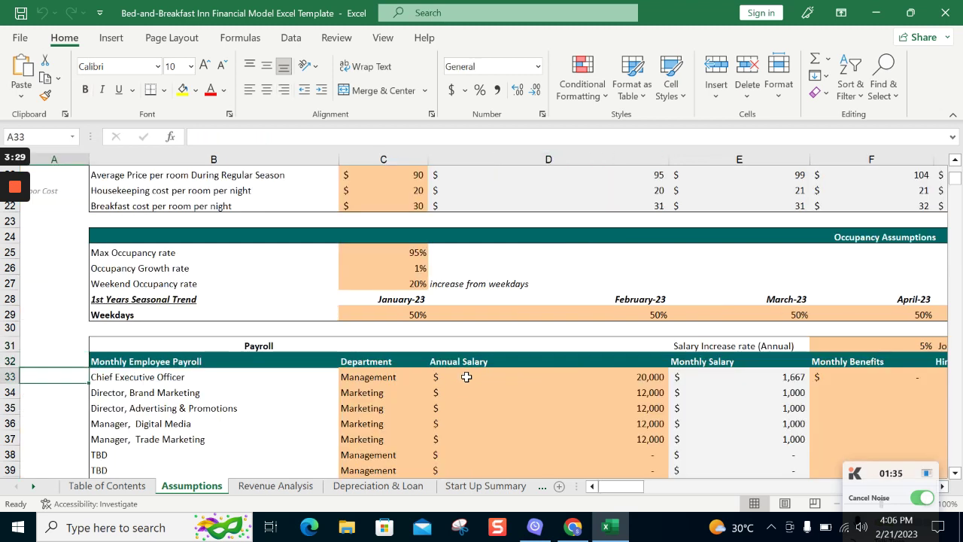
key(Down)
key(Down)
key(Down)
key(Down)
key(Down)
key(Down)
key(Down)
key(Down)
key(Down)
key(Down)
key(Down)
key(Down)
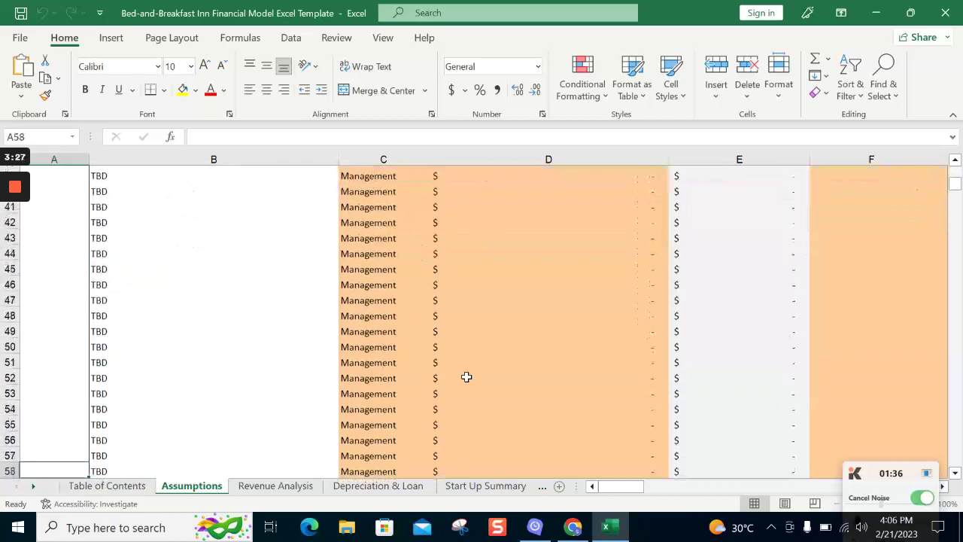
key(Down)
key(Down)
key(Down)
key(Down)
key(Down)
key(Down)
key(Down)
key(Down)
Review the Capital Expenditure table's Computer Equipment amount, months and month of sale.
key(Right)
key(Right)
key(Up)
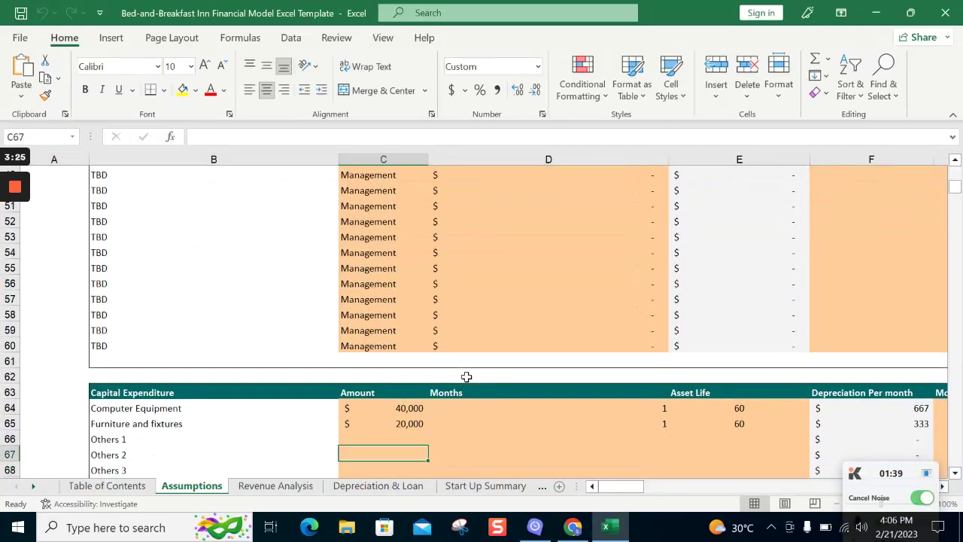
key(Up)
key(Up)
key(Up)
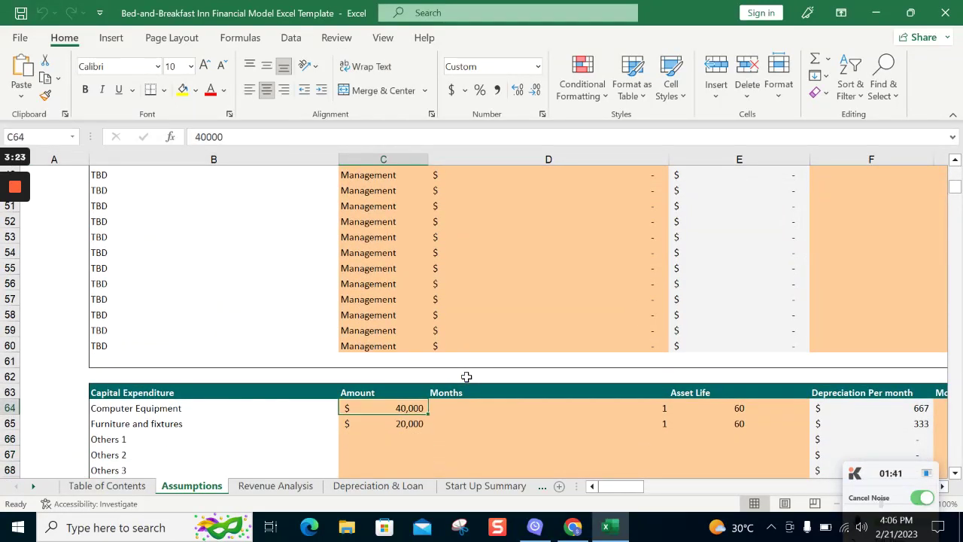
key(Right)
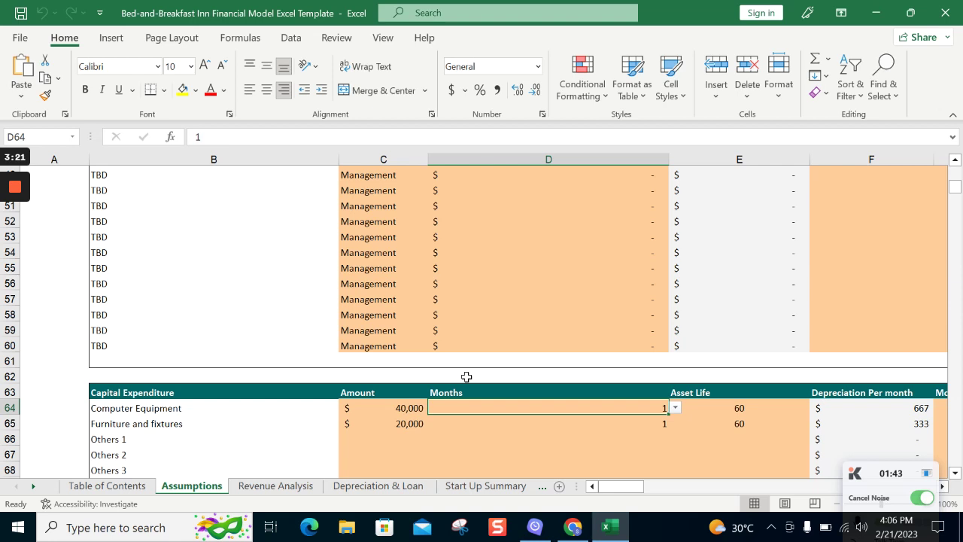
key(Right)
key(Right)
key(Right)
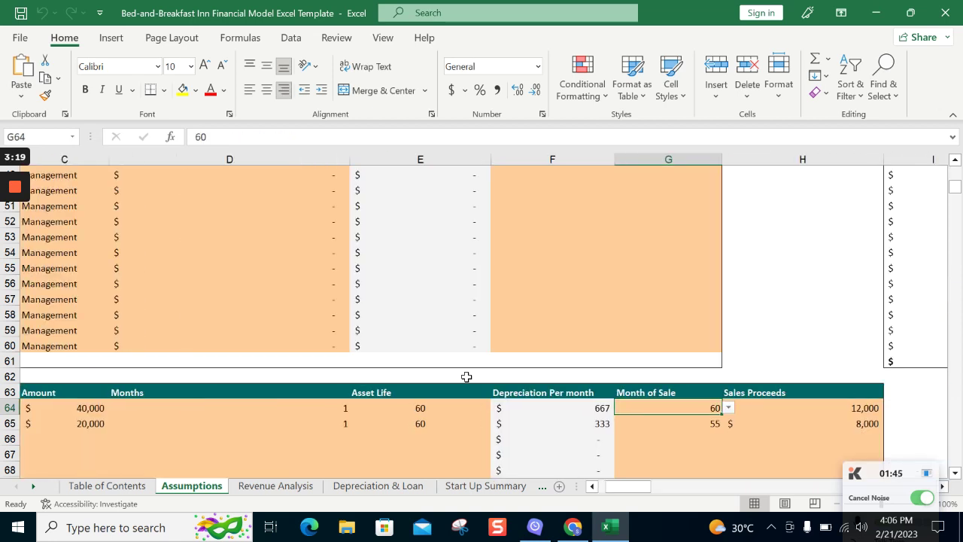
key(Right)
key(Left)
key(Left)
key(Left)
key(Left)
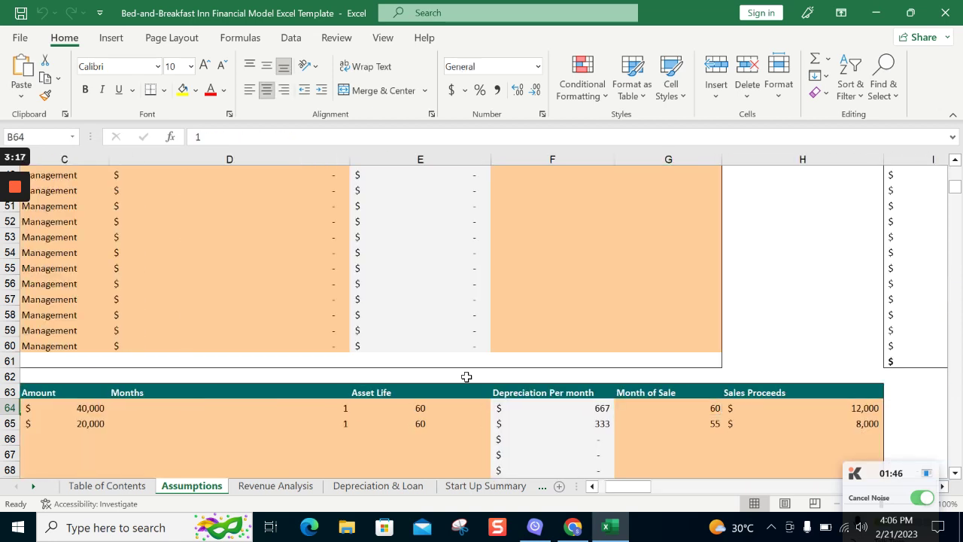
key(Left)
key(Left)
key(Left)
key(Down)
key(Down)
key(Down)
key(Down)
key(Down)
key(Down)
key(Down)
key(Right)
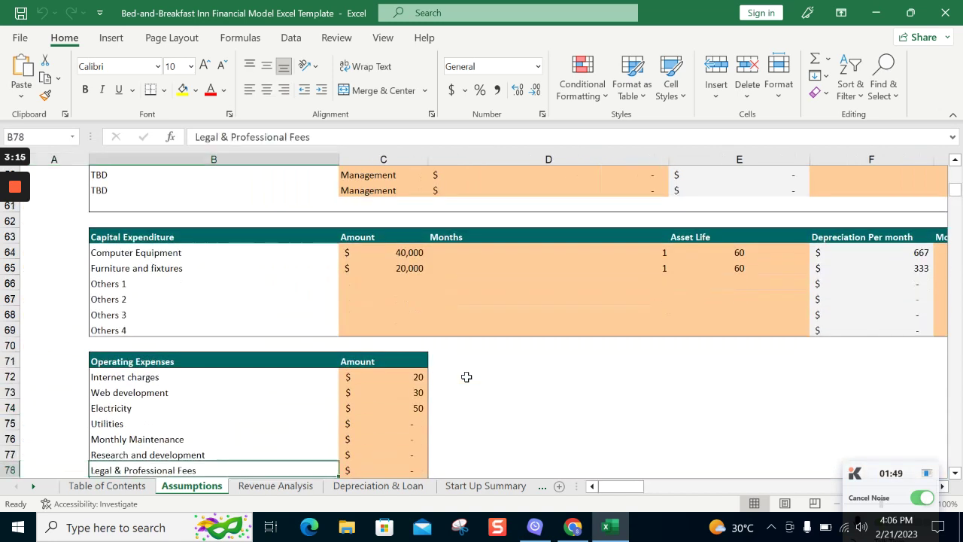
Check Internet charges and the Days table down to Inventory Days, then open Revenue Analysis.
key(Up)
key(Up)
key(Up)
key(Up)
key(Up)
key(Up)
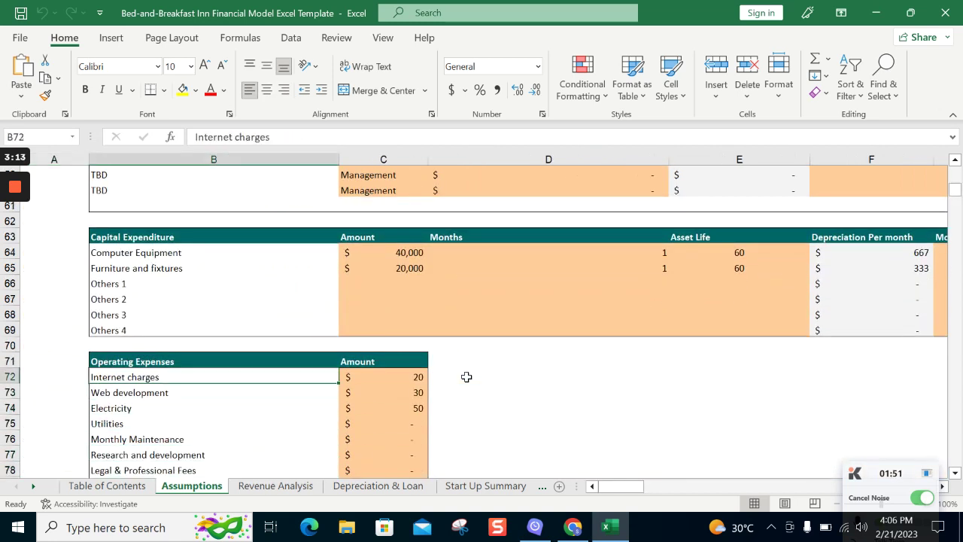
key(Right)
key(Left)
key(Down)
key(Down)
key(Down)
key(Down)
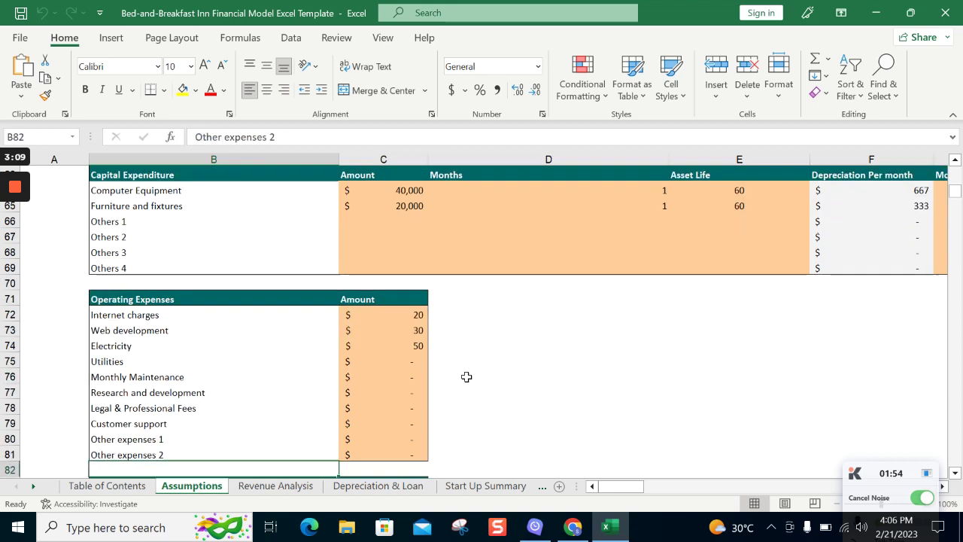
key(Down)
key(Down)
key(Down)
key(Down)
key(Up)
key(Up)
key(Up)
key(Up)
key(Up)
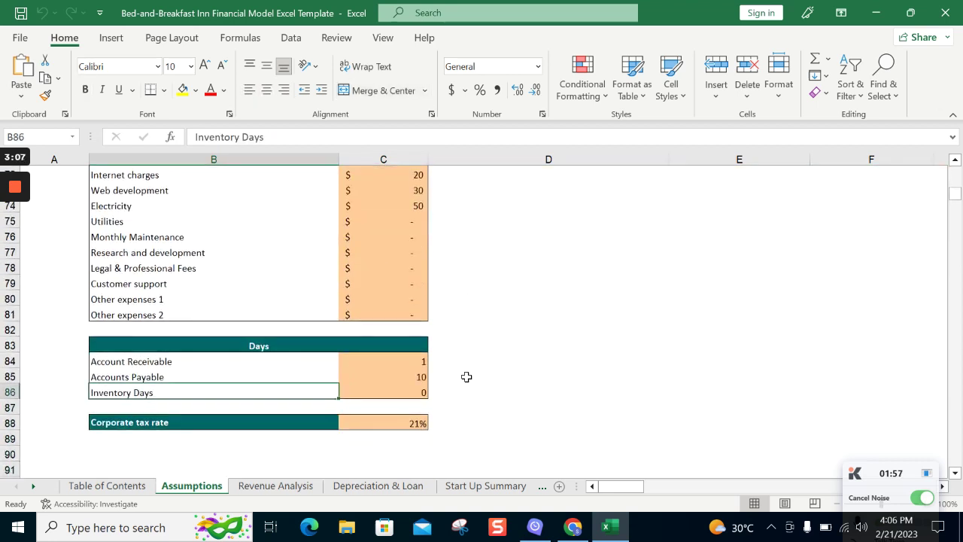
key(Up)
key(Up)
key(Down)
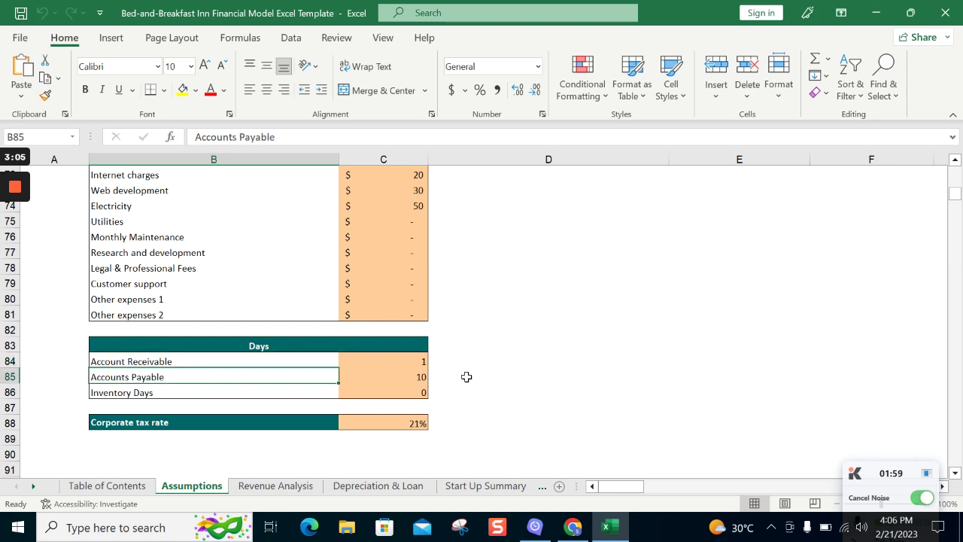
key(Down)
key(Down)
key(Down)
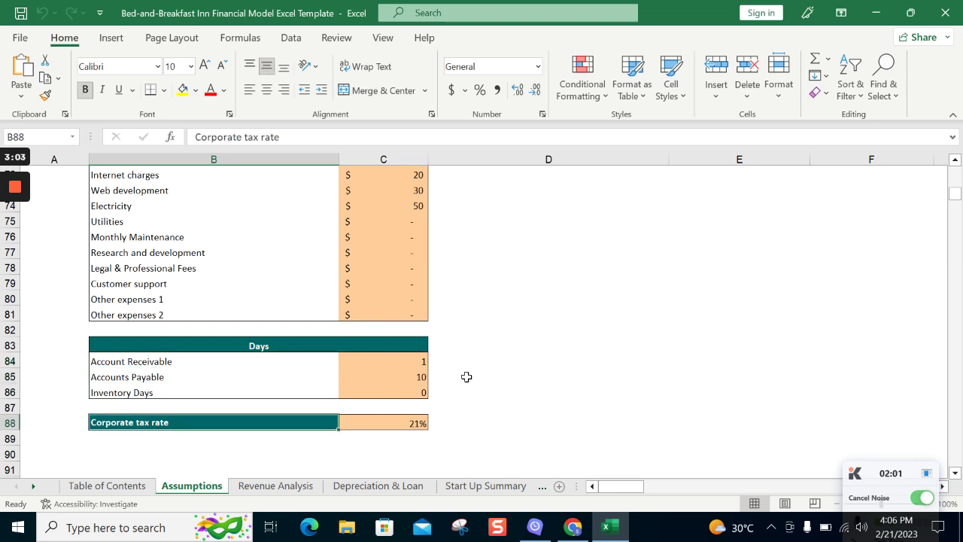
click(271, 486)
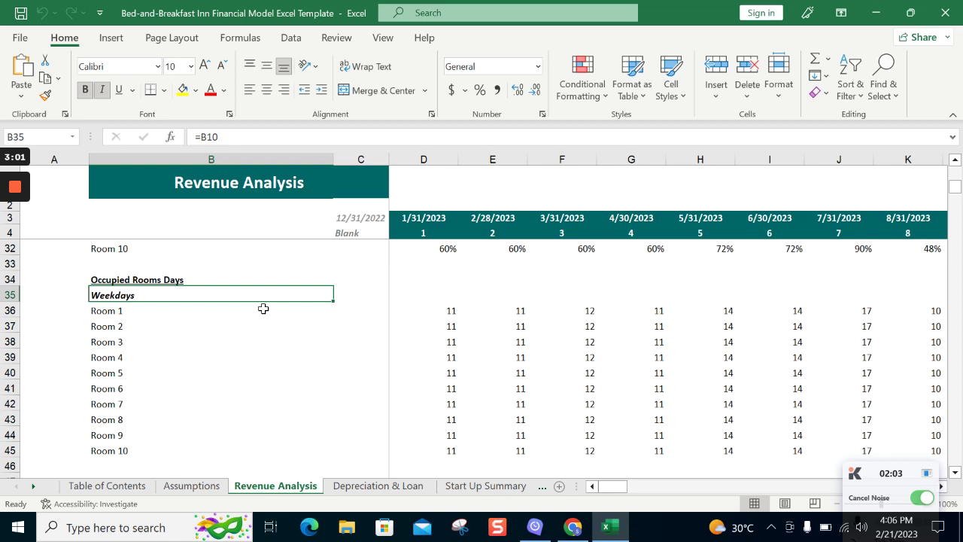
Move down through the Rooms revenue rows to Room 10 and the room revenue Total.
key(Down)
key(Down)
key(Down)
key(Down)
key(Down)
key(Down)
key(Down)
key(Down)
key(Down)
key(Down)
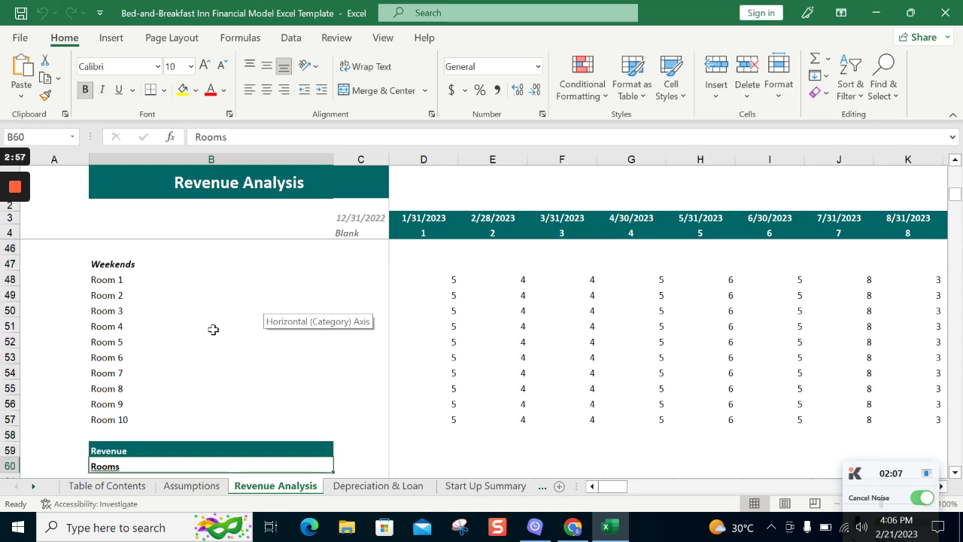
key(Down)
key(Down)
key(Down)
key(Down)
key(Down)
key(Down)
key(Down)
key(Down)
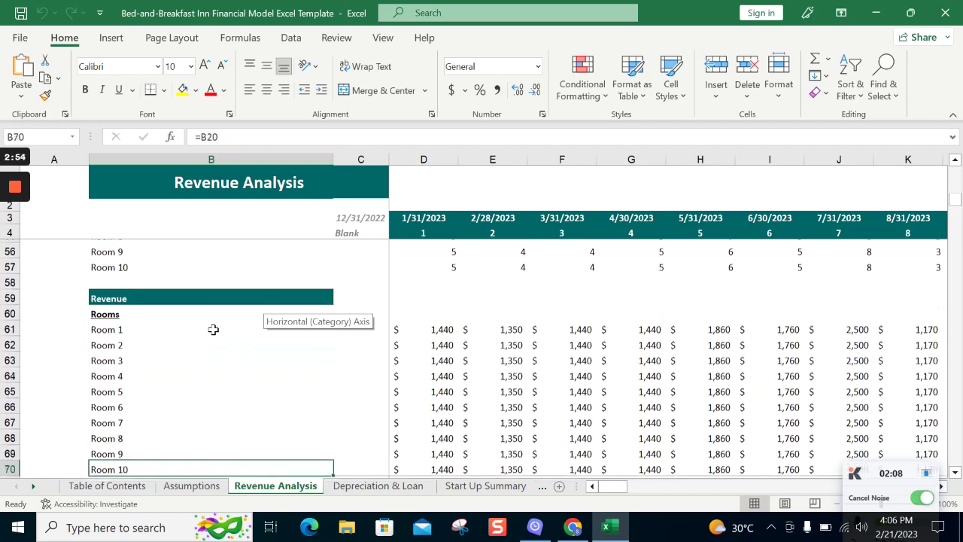
key(Down)
key(Down)
key(Down)
key(Down)
key(Up)
key(Up)
key(Up)
key(Up)
key(Up)
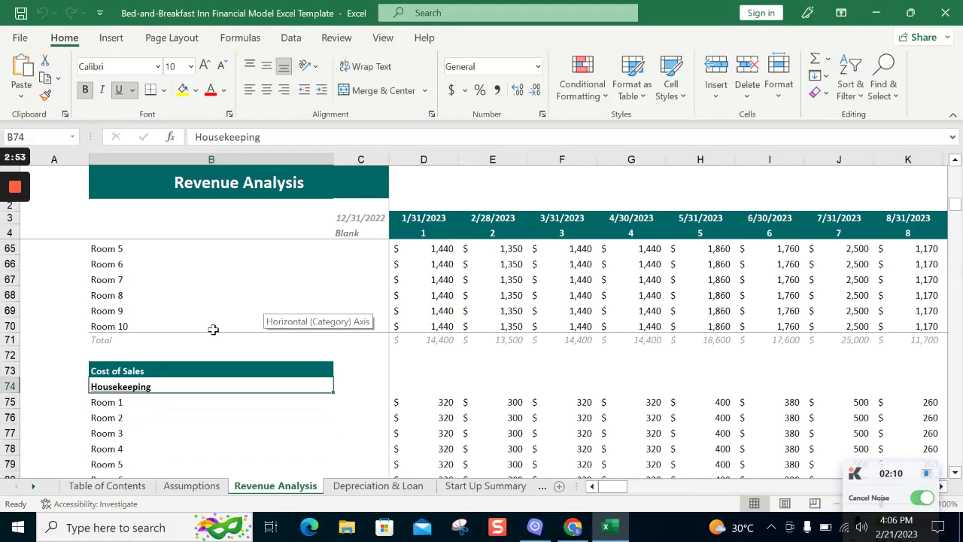
key(Up)
key(Up)
key(Up)
key(Down)
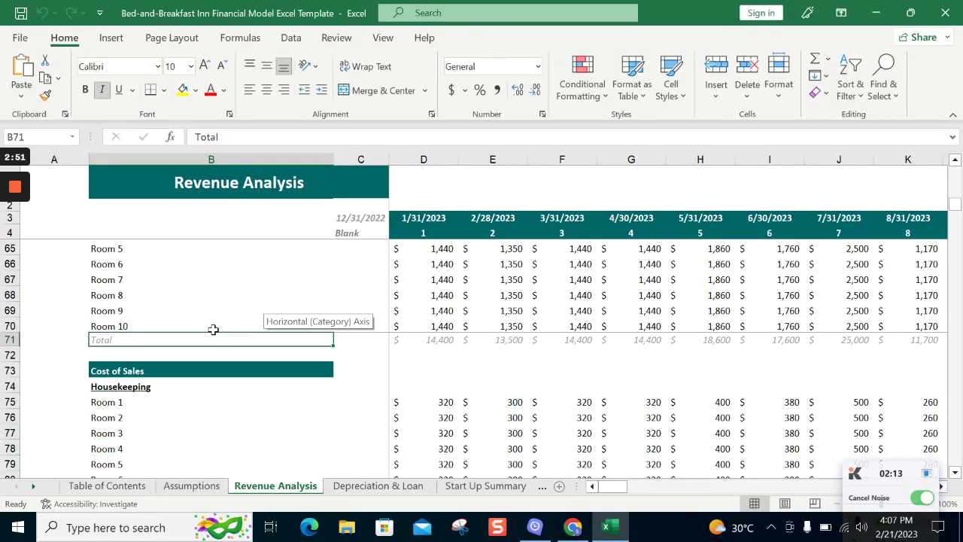
Continue through the Housekeeping and Breakfast cost rows to Total Revenue and Total Cost of Sales.
key(Down)
key(Down)
key(Down)
key(Down)
key(Down)
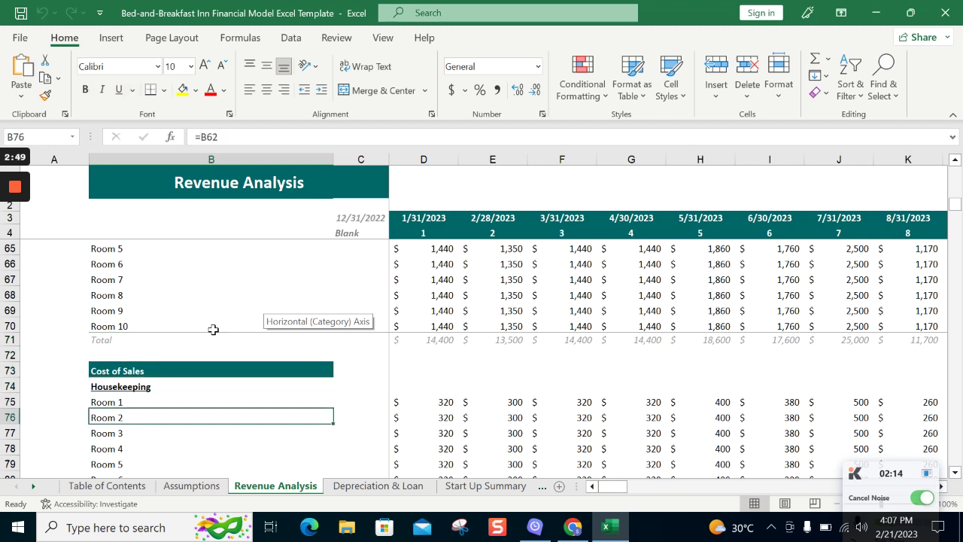
key(Down)
key(Down)
key(Down)
key(Down)
key(Down)
key(Down)
key(Down)
key(Down)
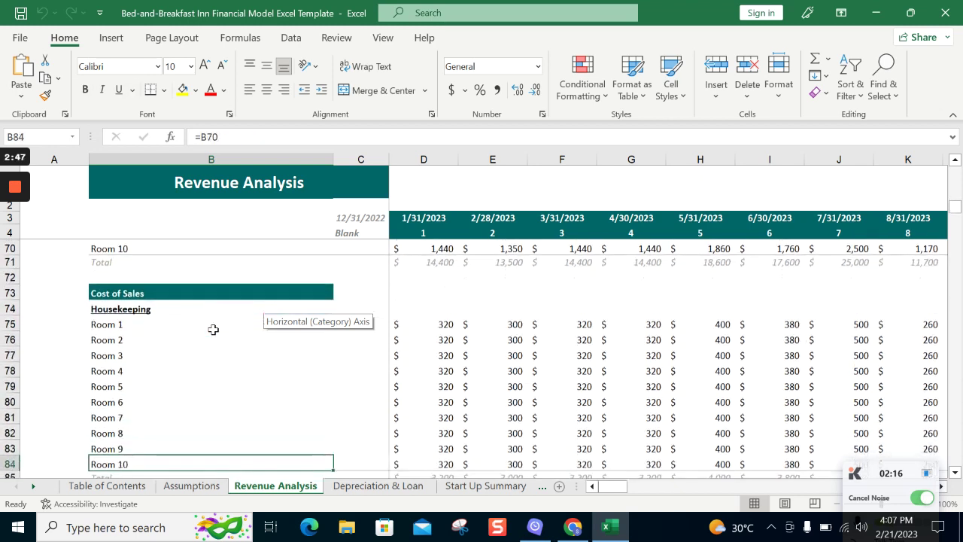
key(Down)
key(Down)
key(Down)
key(Down)
key(Up)
key(Up)
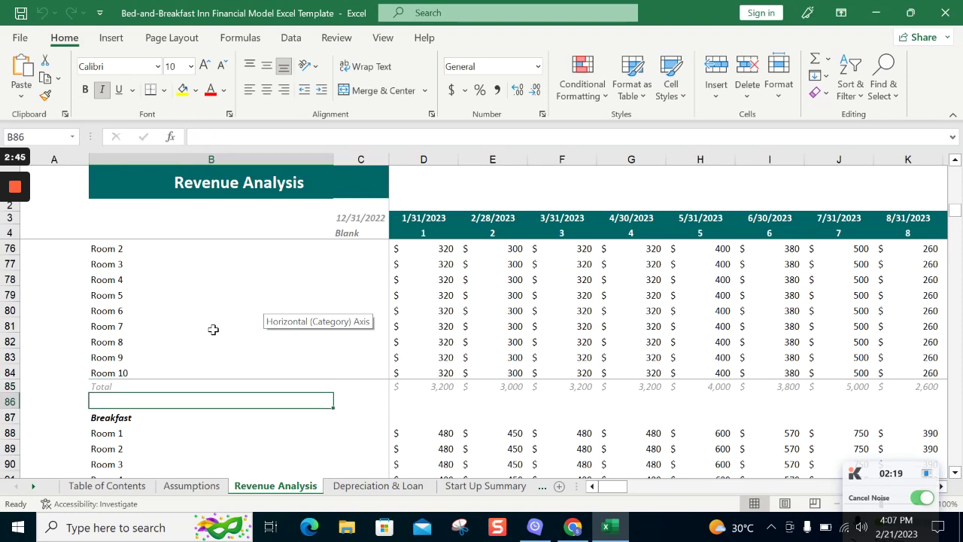
key(Down)
key(Down)
key(Down)
key(Down)
key(Down)
key(Down)
key(Down)
key(Down)
key(Down)
key(Down)
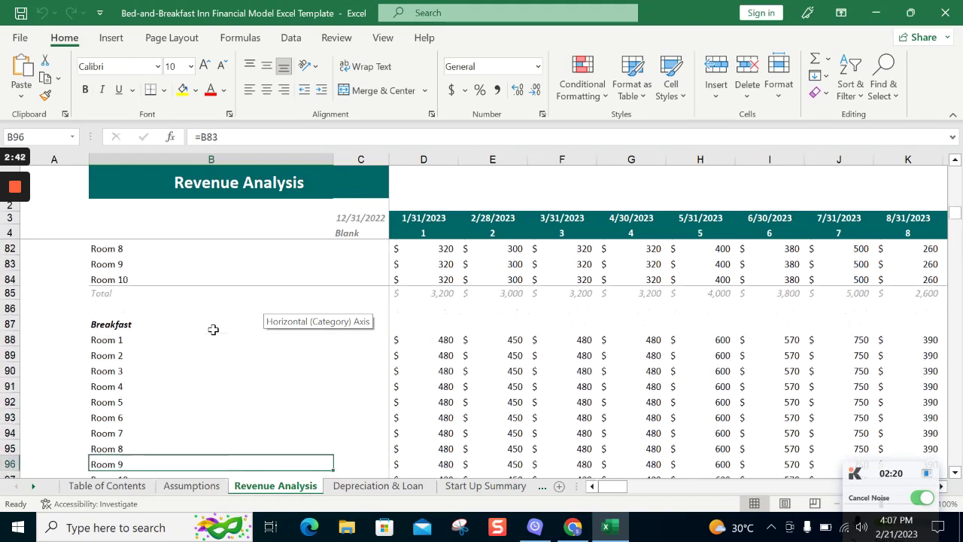
key(Down)
key(Down)
key(Down)
key(Down)
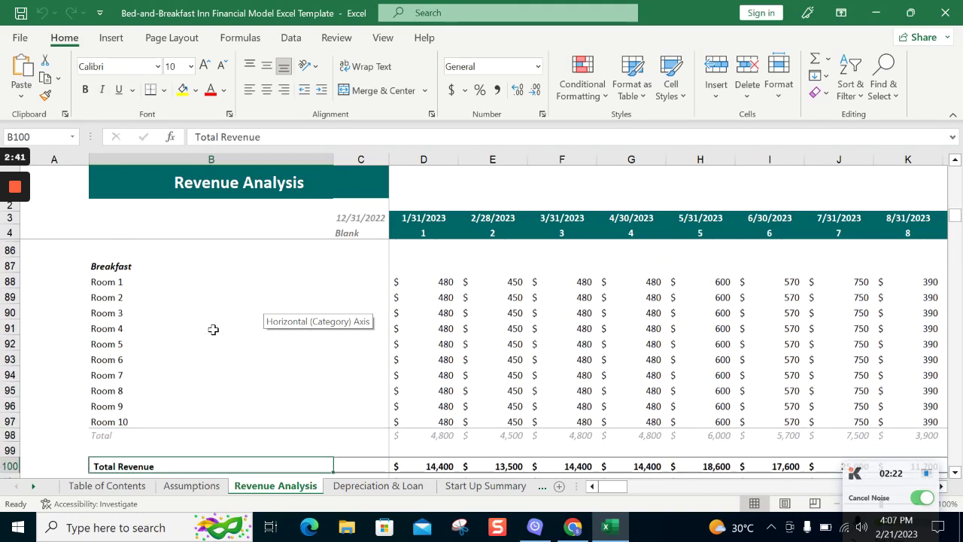
key(Down)
key(Down)
key(Up)
key(Up)
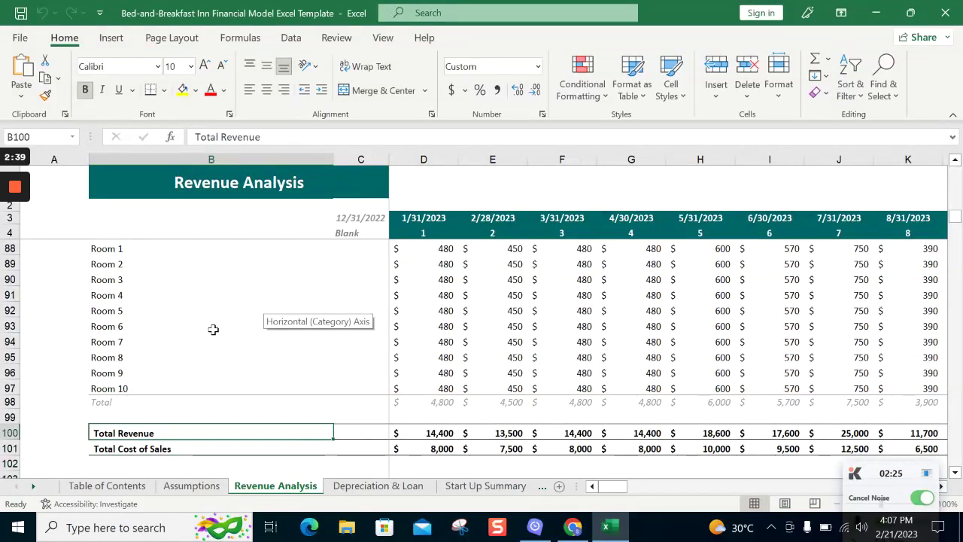
Step from B1 through the depreciation, asset and loan schedules, then show the Start Up Summary.
click(369, 486)
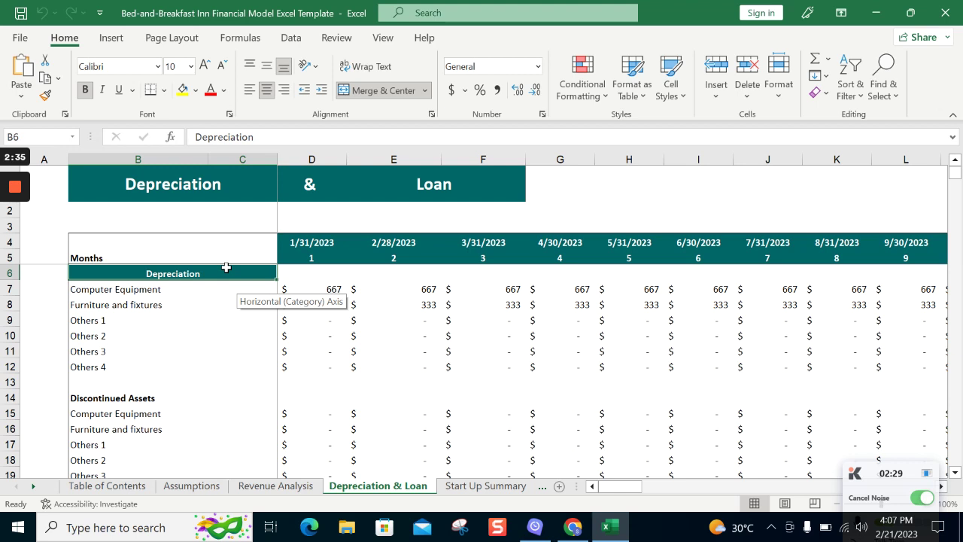
click(175, 197)
key(Down)
key(Down)
key(Down)
key(Down)
key(Down)
key(Down)
key(Down)
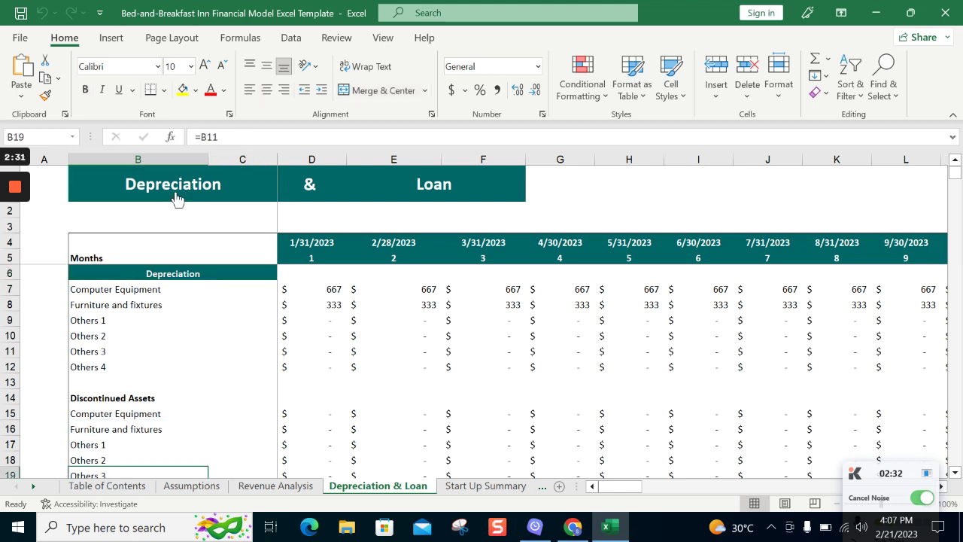
key(Down)
key(Down)
key(Down)
key(Down)
key(Down)
key(Down)
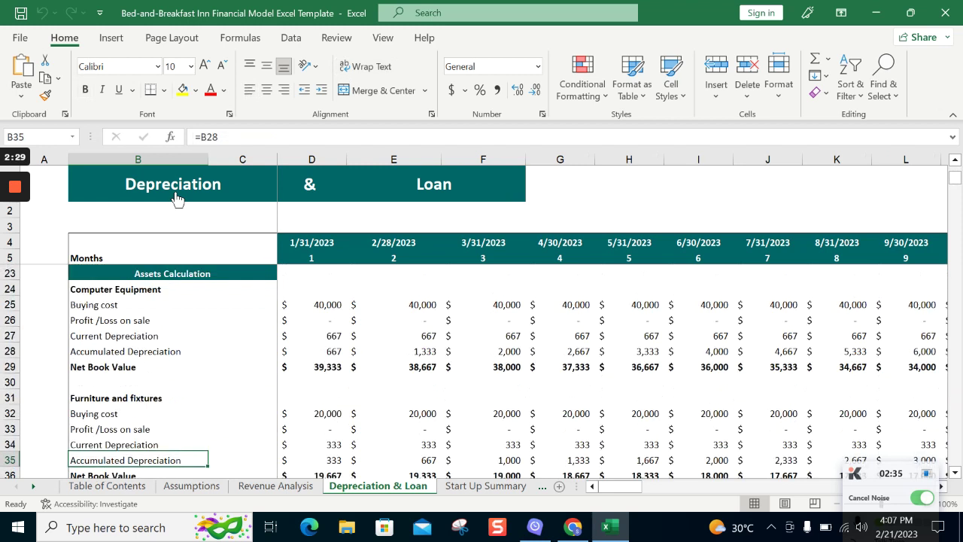
key(Down)
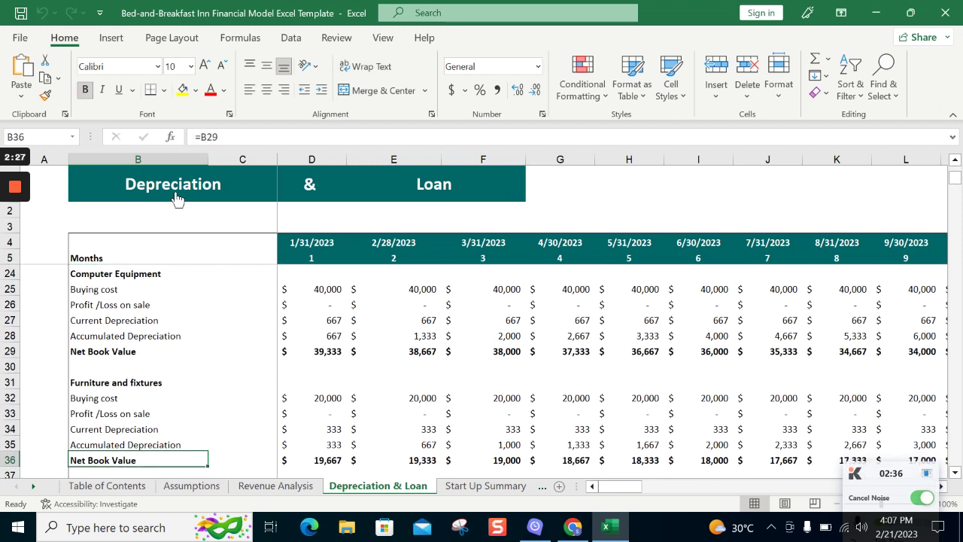
key(Down)
key(Down)
key(Down)
key(Down)
key(Down)
key(Down)
key(Down)
key(Down)
key(Down)
key(Down)
key(Down)
key(Down)
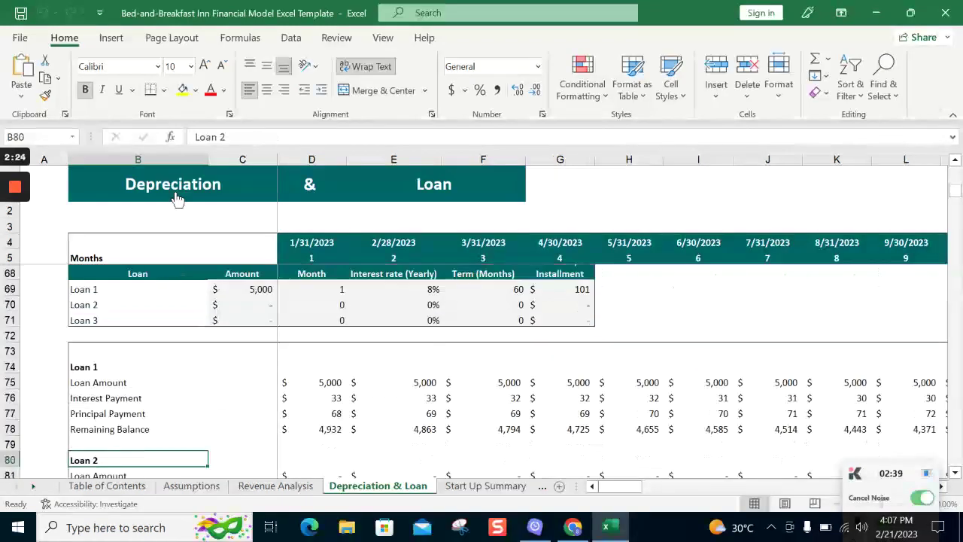
key(Down)
key(Down)
key(Down)
key(Down)
key(Down)
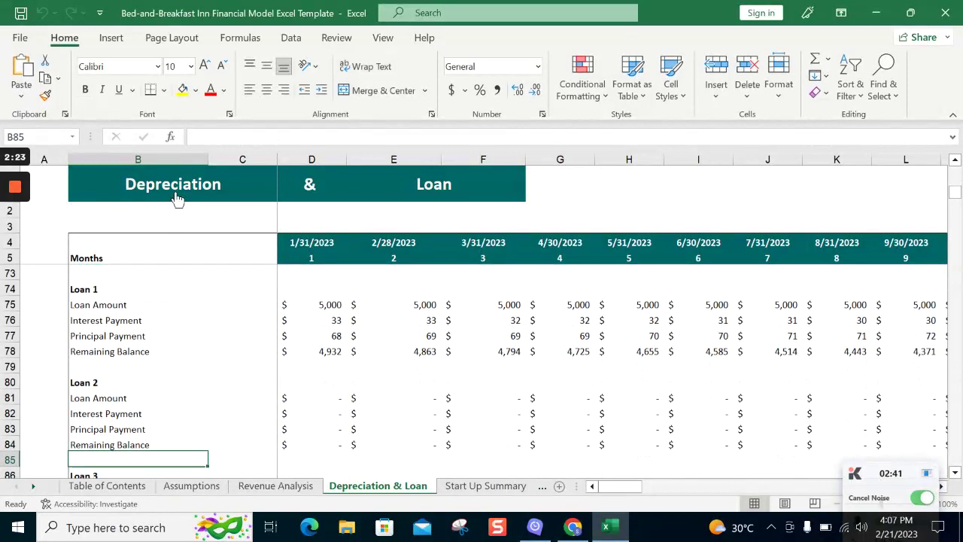
click(460, 486)
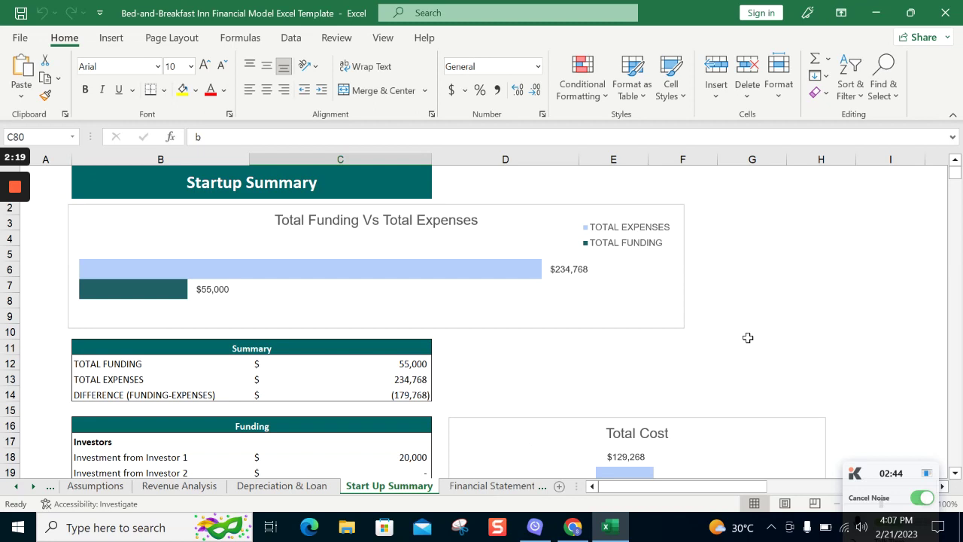
Step through Start Up Summary's funding, expenses and assets tables, then show Financial Statements.
click(302, 346)
key(Down)
key(Down)
key(Down)
key(Down)
key(Down)
key(Down)
key(Down)
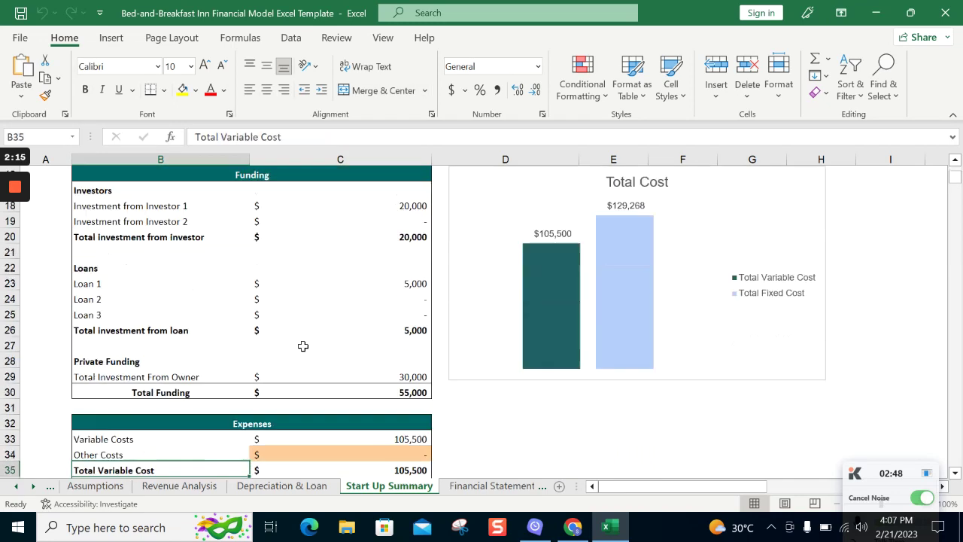
key(Down)
key(Down)
key(Down)
key(Down)
key(Down)
key(Down)
key(Down)
key(Down)
key(Down)
key(Down)
key(Down)
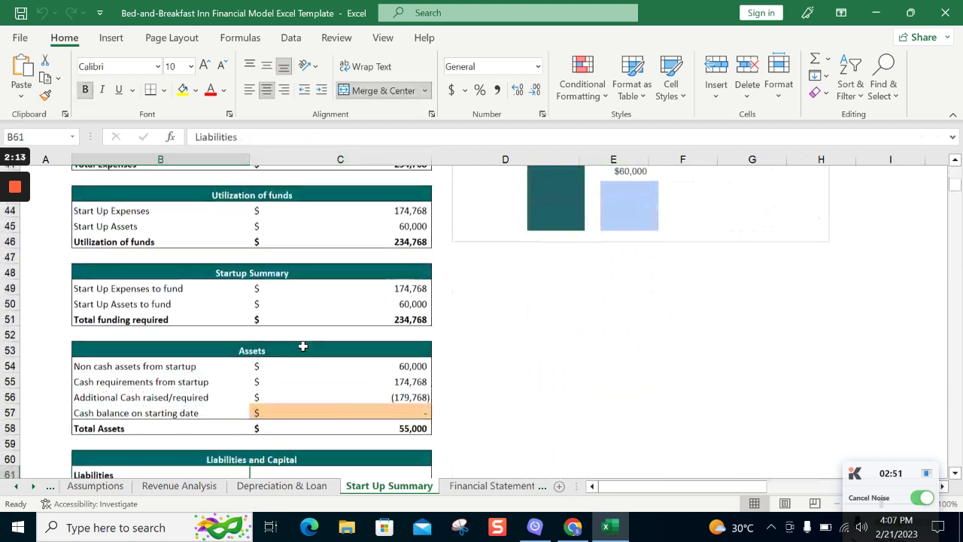
key(Down)
key(Down)
click(467, 486)
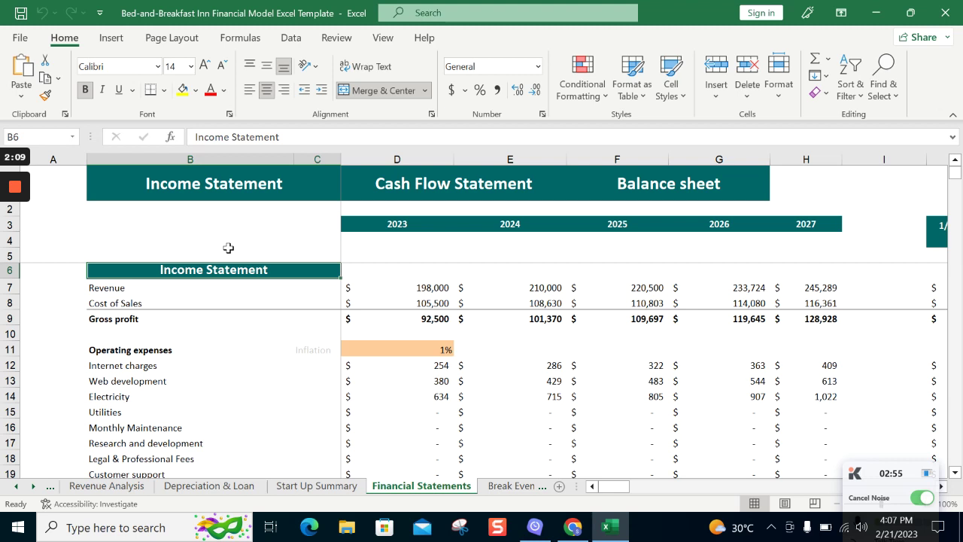
Move from interest charges through Profit Before tax and operating cash flow to Cash Flow From Financing.
click(460, 188)
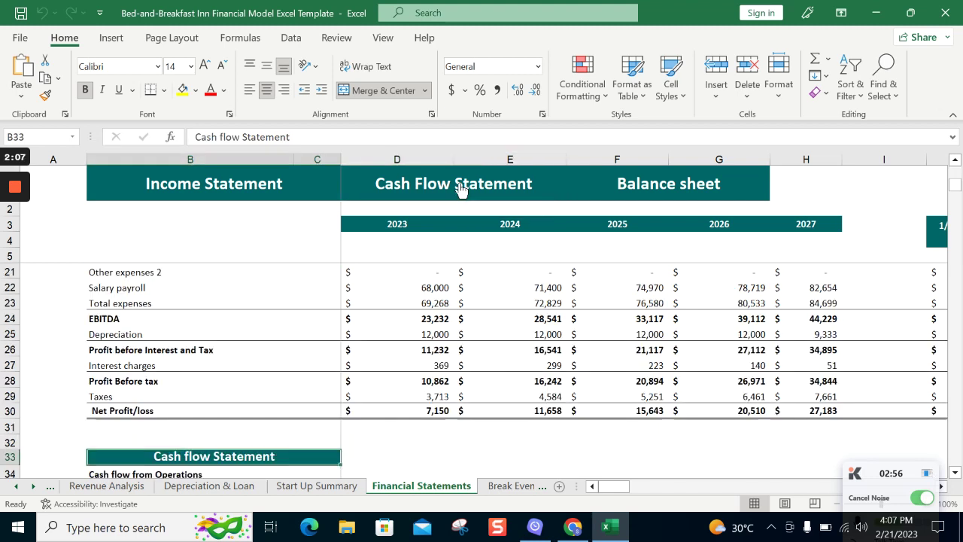
click(245, 360)
key(Down)
key(Down)
key(Down)
key(Down)
key(Down)
key(Down)
key(Down)
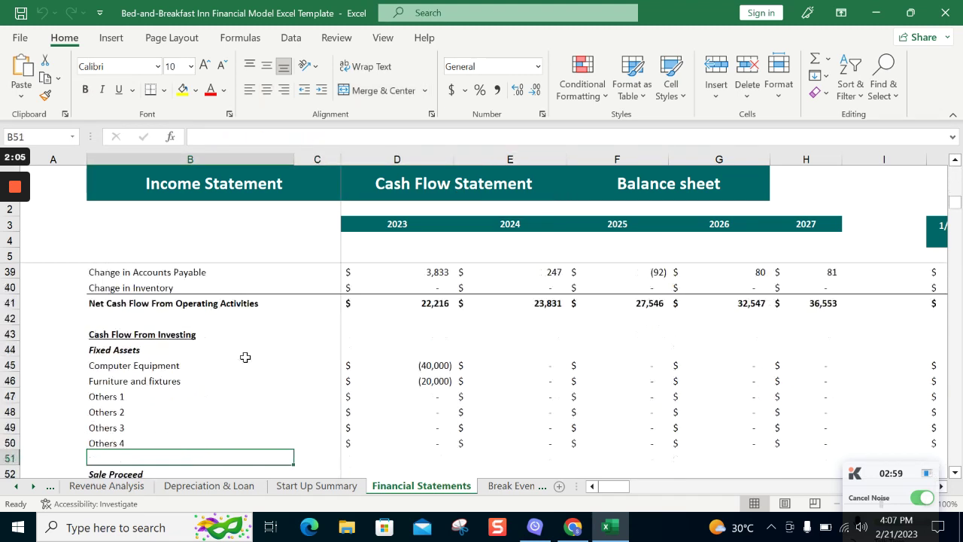
key(Down)
key(Down)
key(Down)
key(Down)
key(Down)
key(Down)
key(Down)
key(Down)
key(Down)
key(Down)
key(Down)
key(Down)
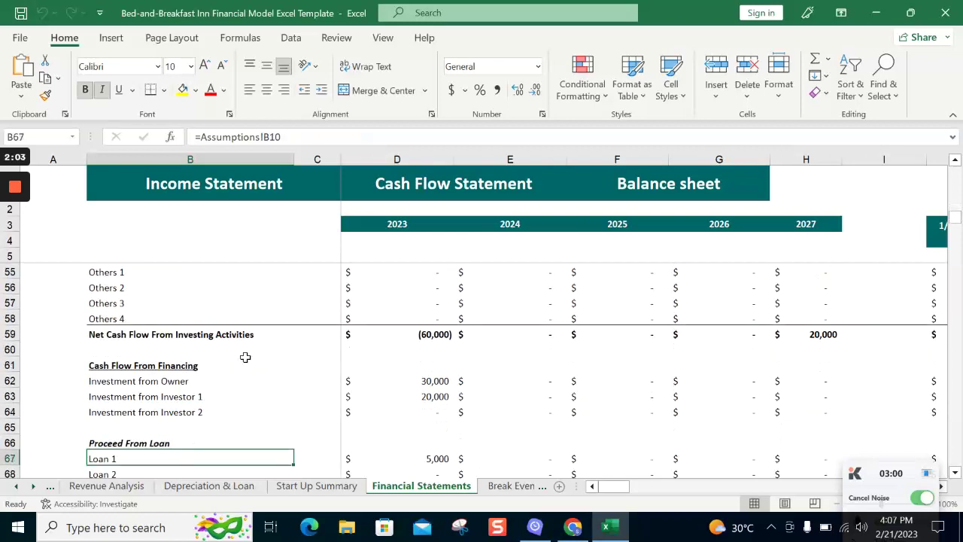
key(Down)
key(Down)
key(Down)
key(Down)
key(Down)
key(Down)
key(Down)
key(Down)
key(Down)
key(Down)
key(Down)
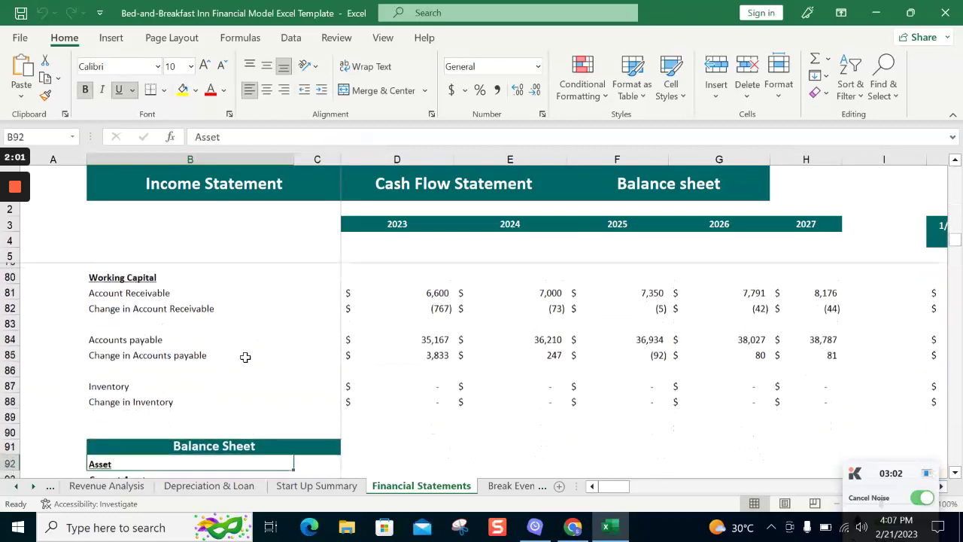
Review working capital, Net Cash and the balance sheet capital section, then show Break Even Analysis.
key(Up)
key(Up)
key(Up)
key(Up)
key(Up)
key(Up)
key(Up)
key(Up)
key(Up)
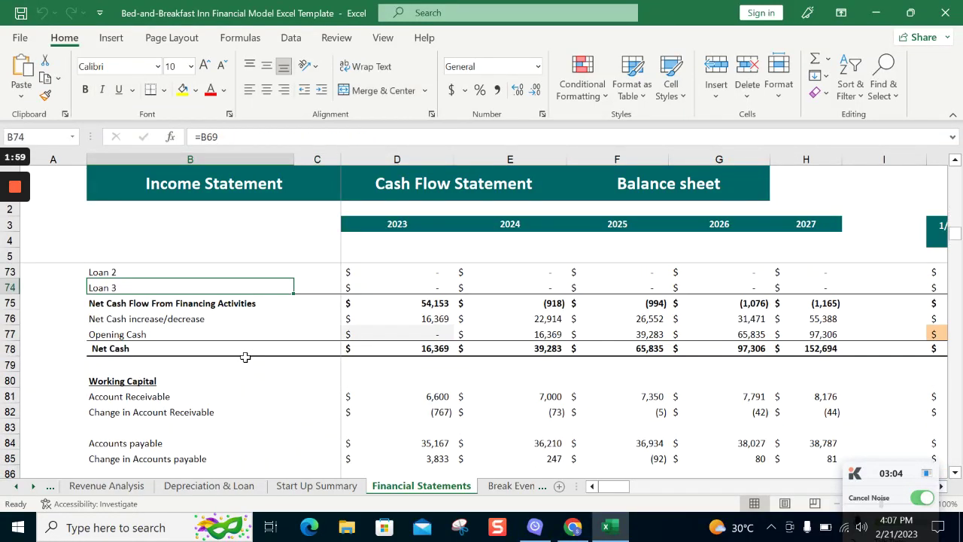
key(Down)
key(Down)
key(Down)
key(Down)
key(Down)
key(Down)
key(Down)
key(Down)
key(Down)
key(Down)
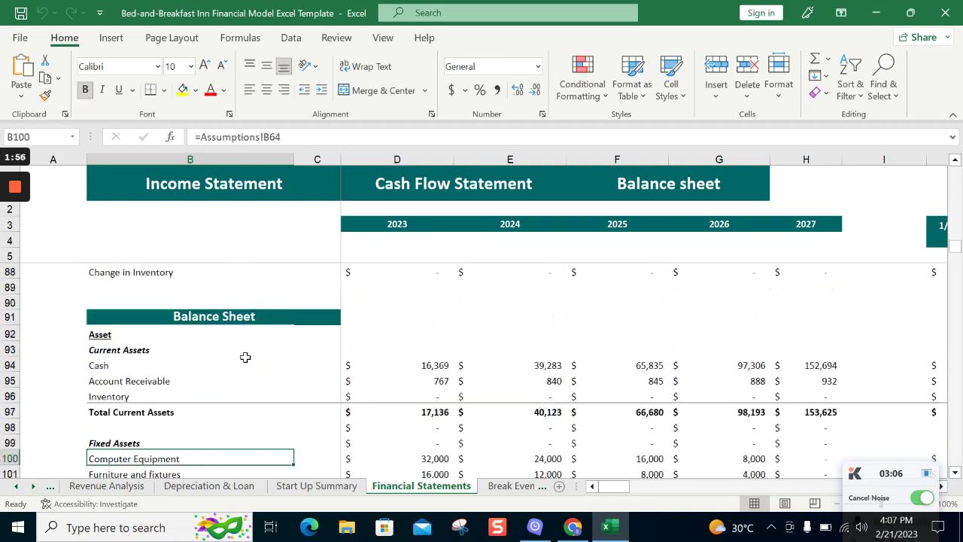
key(Down)
key(Down)
key(Down)
key(Down)
key(Down)
key(Down)
key(Down)
key(Down)
key(Down)
key(Down)
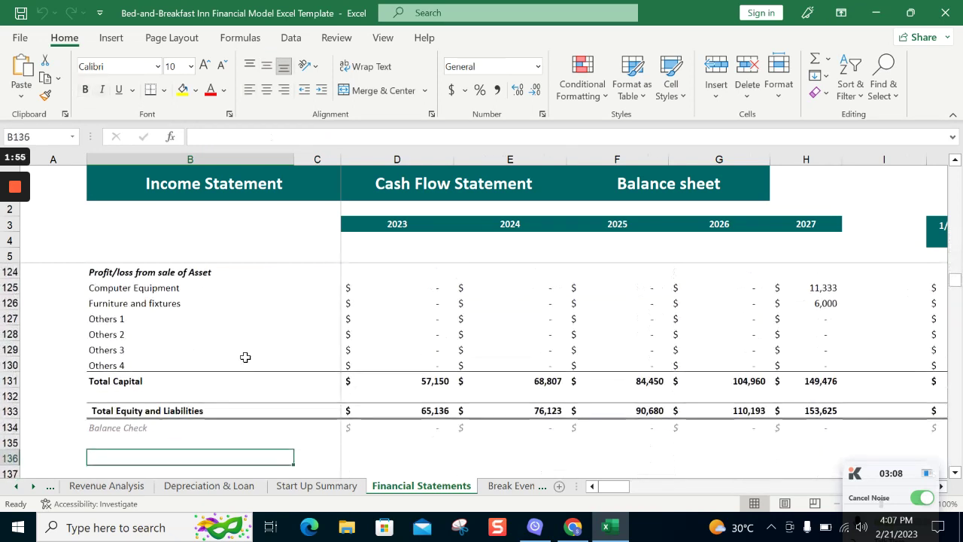
key(Down)
key(Up)
key(Up)
key(Up)
key(Up)
key(Up)
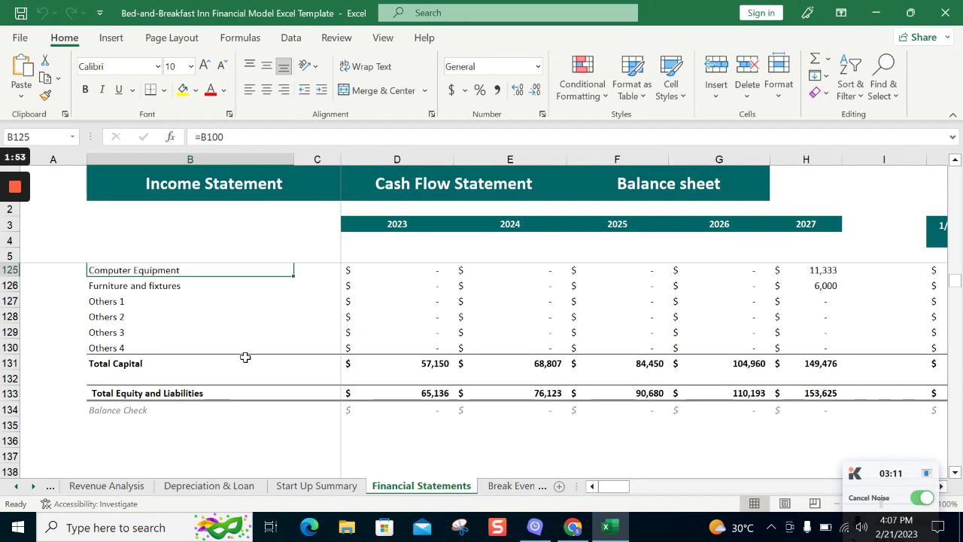
key(Up)
key(Up)
key(Up)
key(Up)
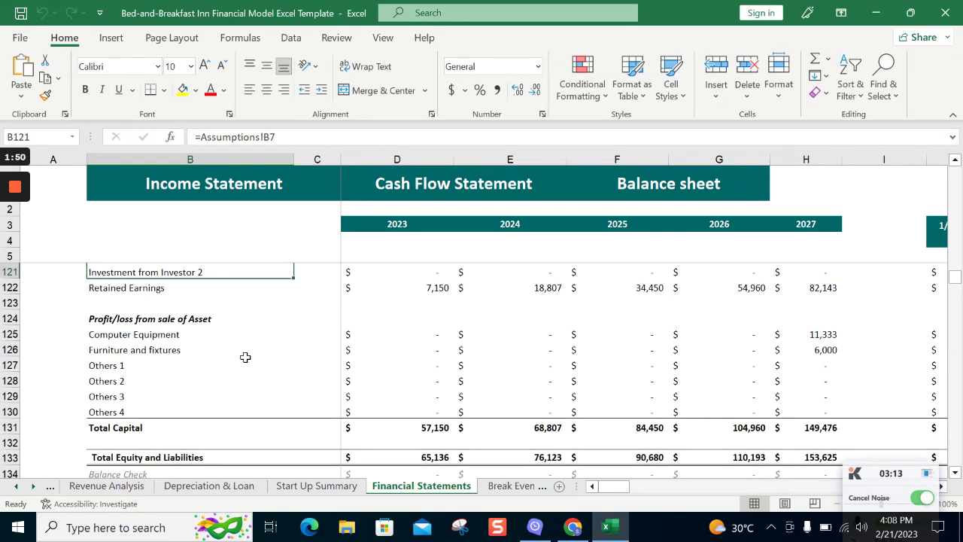
click(506, 486)
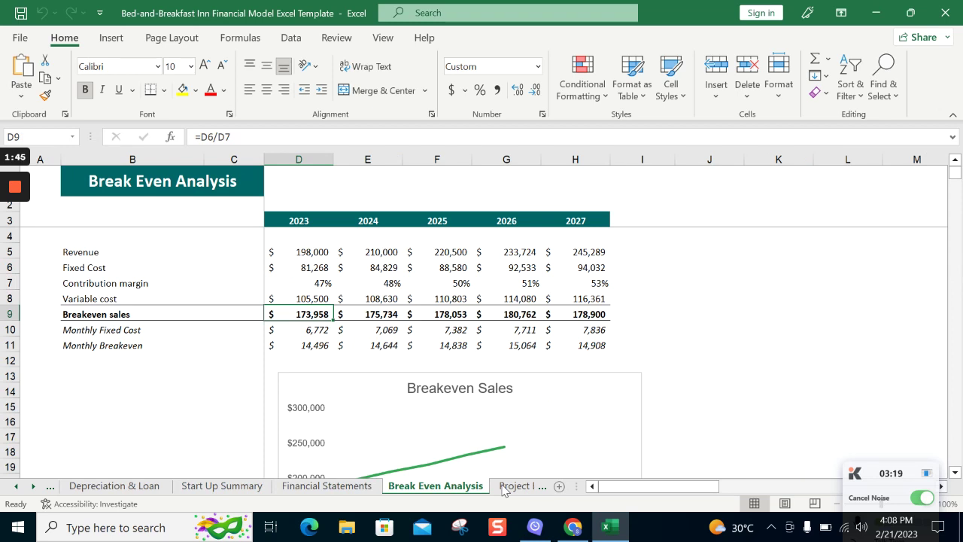
Step from the discount rate down to the 2.40 payback period, then show Sensitivity Analysis.
click(504, 486)
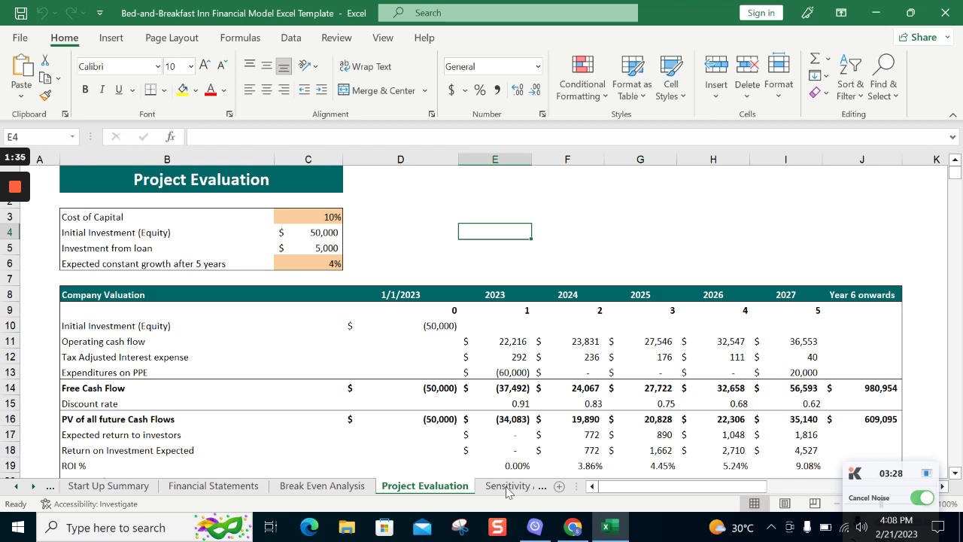
click(425, 401)
key(Down)
key(Down)
key(Down)
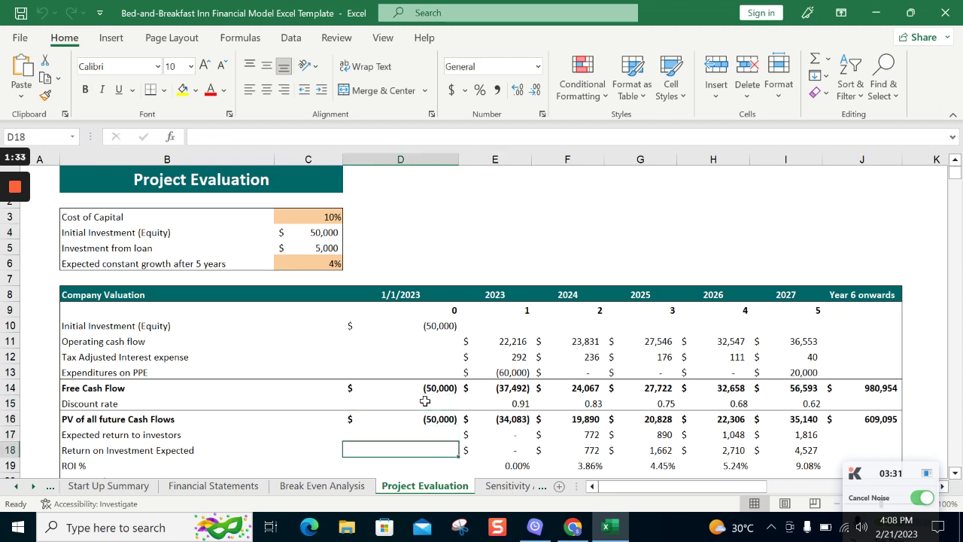
key(Down)
key(Down)
key(Down)
key(Down)
key(Down)
key(Down)
key(Down)
key(Down)
key(Down)
key(Down)
key(Down)
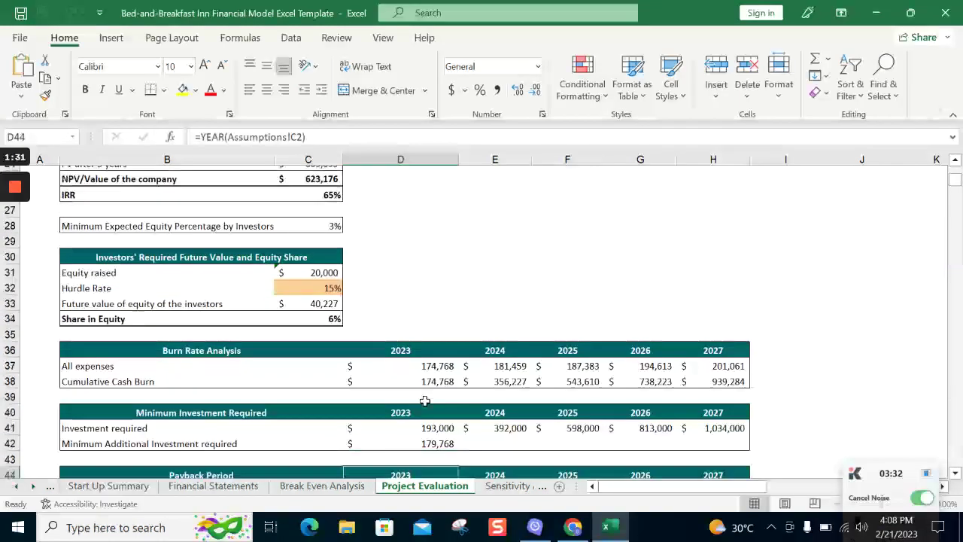
key(Down)
key(Down)
key(Down)
key(Down)
key(Down)
key(Down)
key(Left)
key(Up)
key(Up)
key(Up)
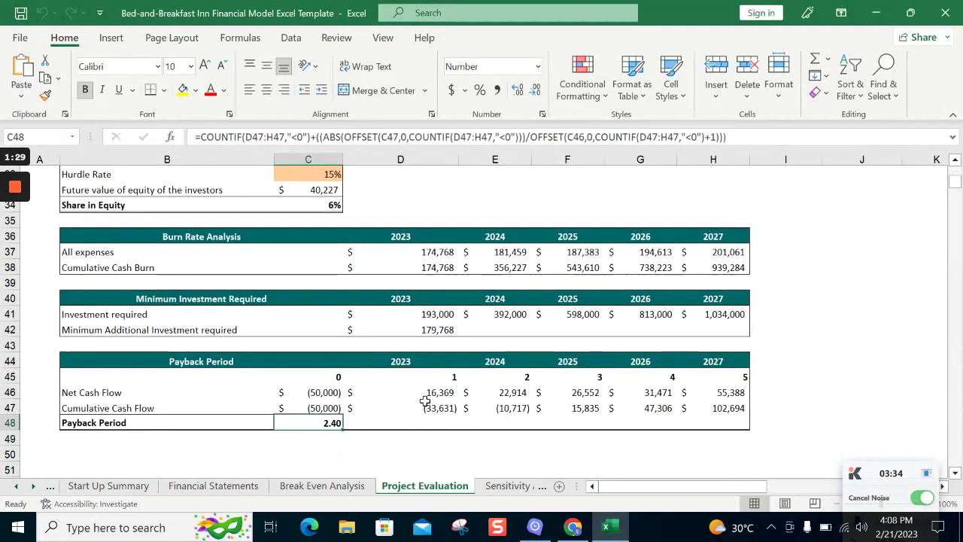
click(496, 486)
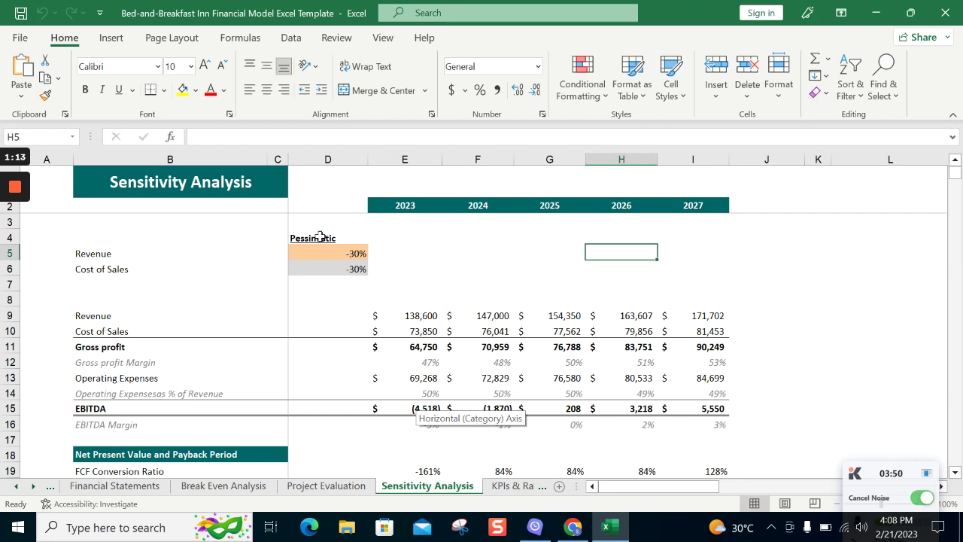
Step down column D from the pessimistic −30% scenario to the optimistic scenario's 1.96-year payback.
click(322, 237)
key(Down)
key(Down)
key(Down)
key(Down)
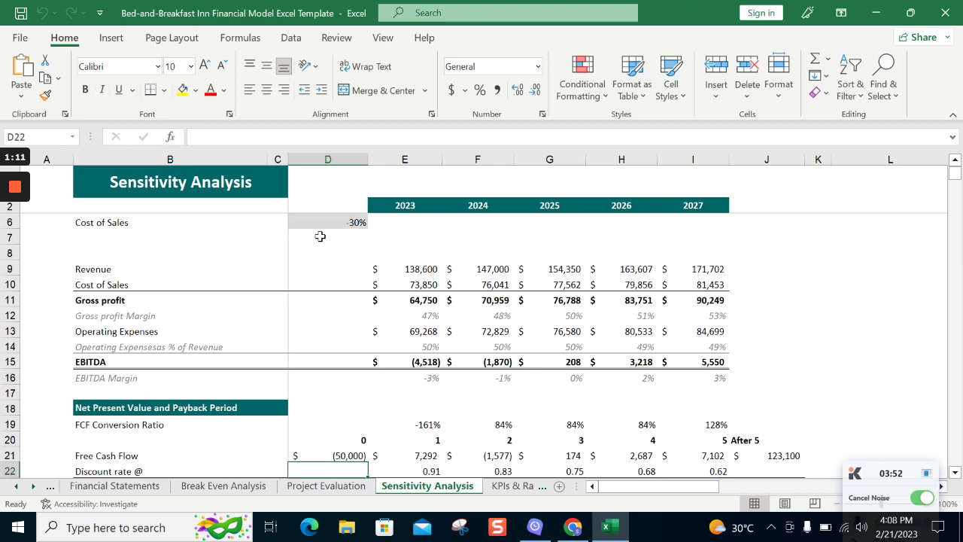
key(Down)
key(Down)
key(Down)
key(Down)
key(Down)
key(Down)
key(Down)
key(Down)
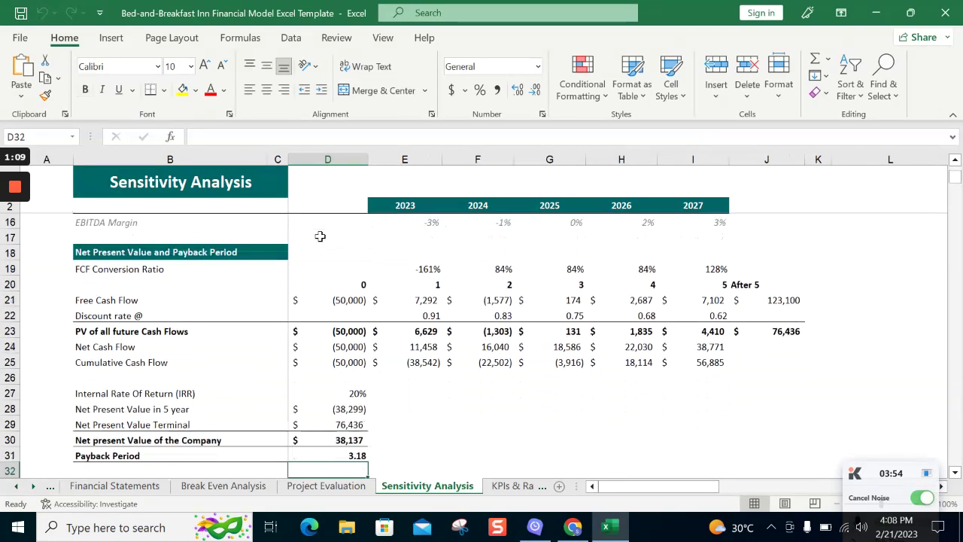
key(Down)
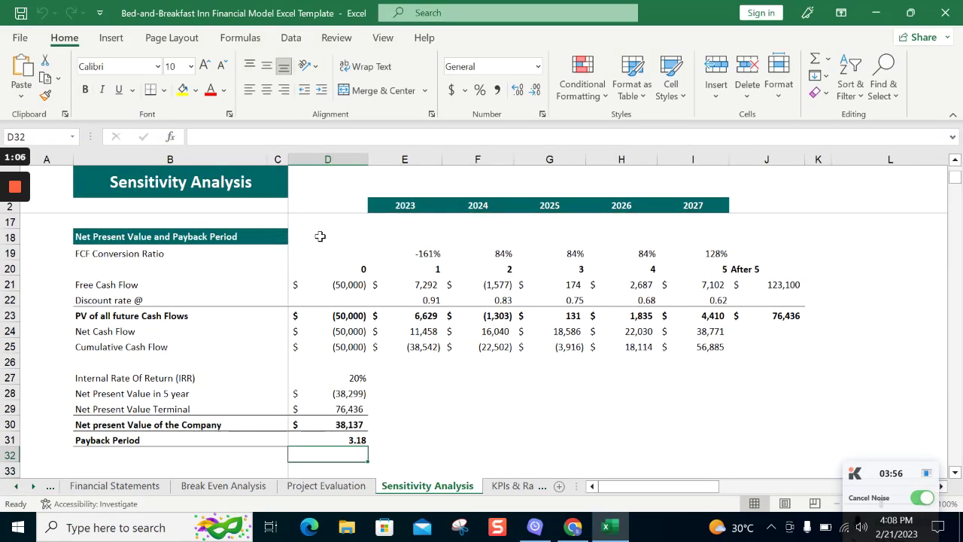
key(Up)
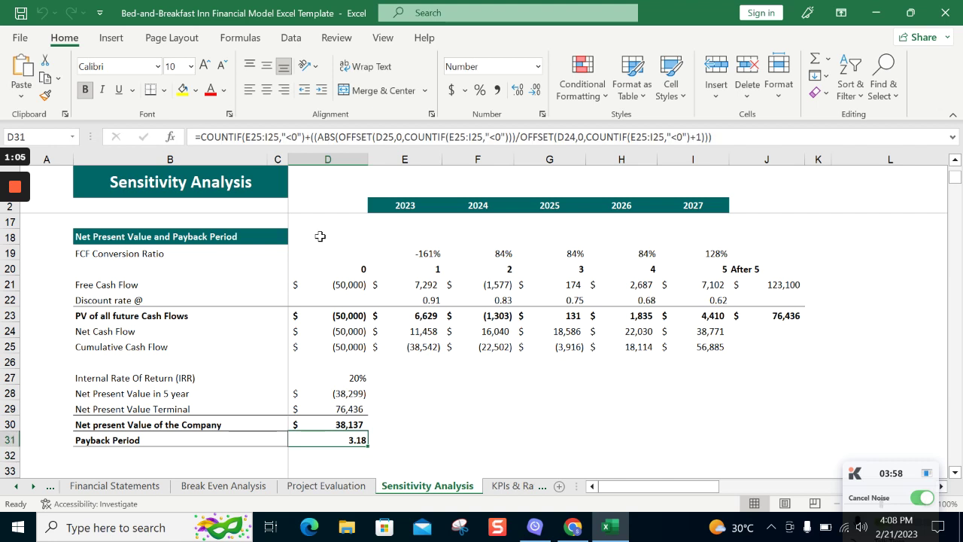
key(Down)
key(Down)
key(Down)
key(Down)
key(Down)
key(Down)
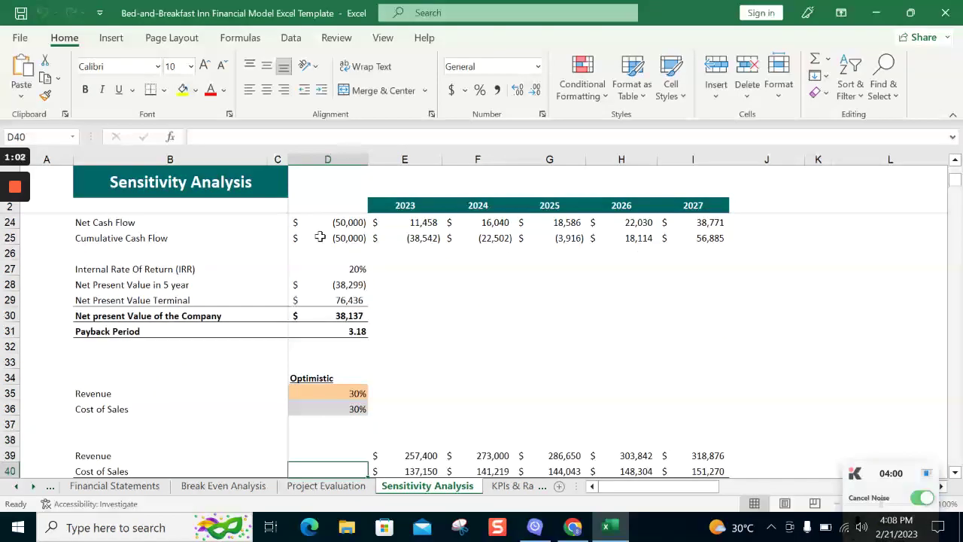
key(Down)
key(Down)
key(Down)
key(Down)
key(Down)
key(Down)
key(Down)
key(Down)
key(Down)
key(Down)
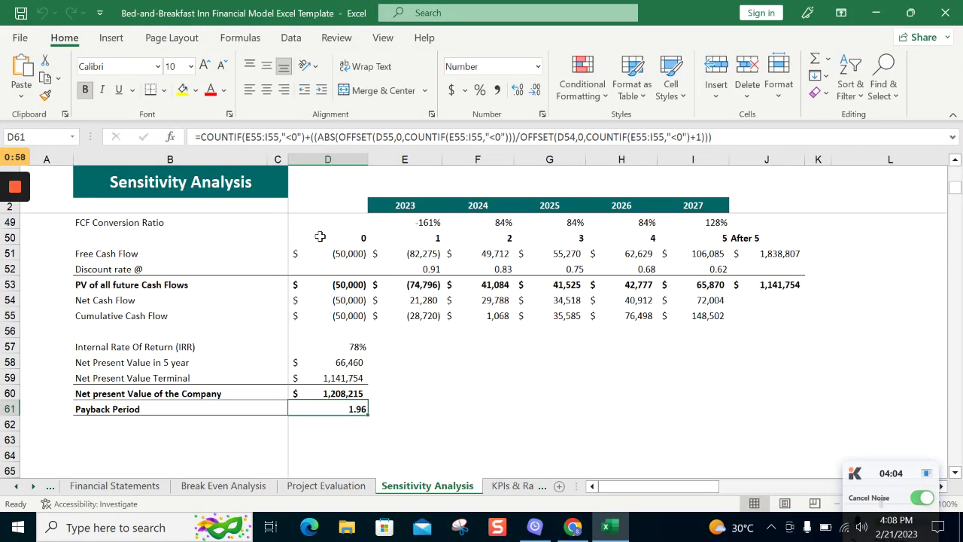
key(Left)
key(Left)
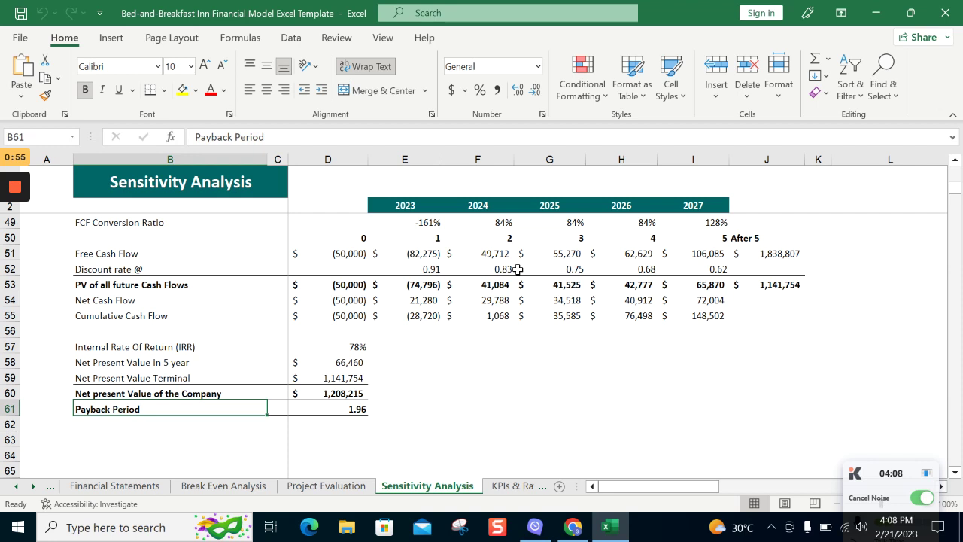
Review the KPIs & Ratios sheet from profitability to efficiency ratios, then show the Dashboard.
click(501, 485)
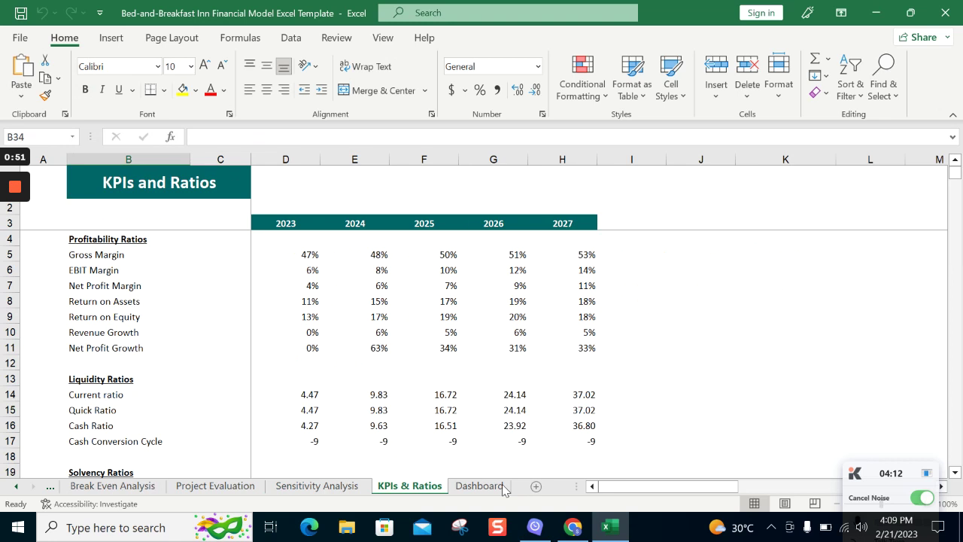
click(234, 294)
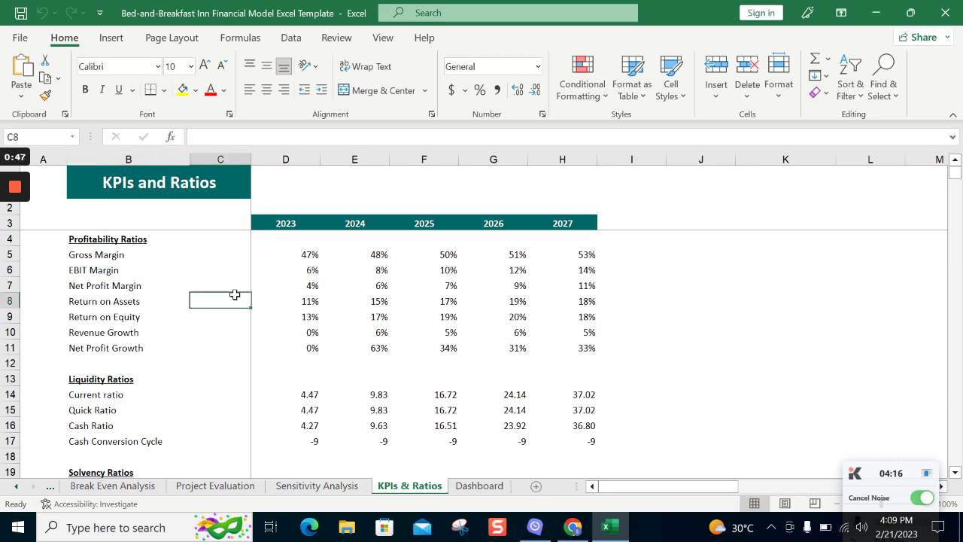
key(Down)
key(Down)
key(Down)
key(Down)
key(Down)
key(Down)
key(Down)
key(Down)
key(Down)
key(Down)
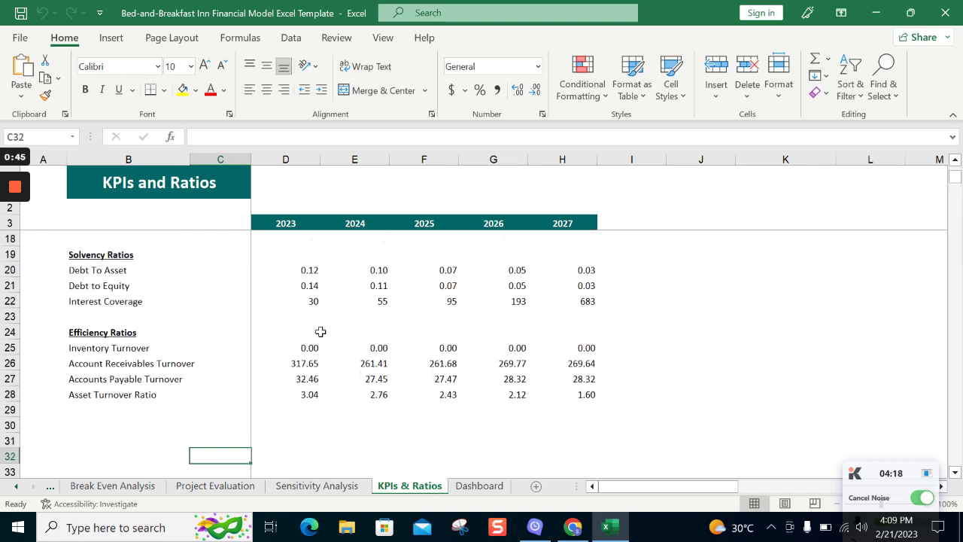
click(466, 486)
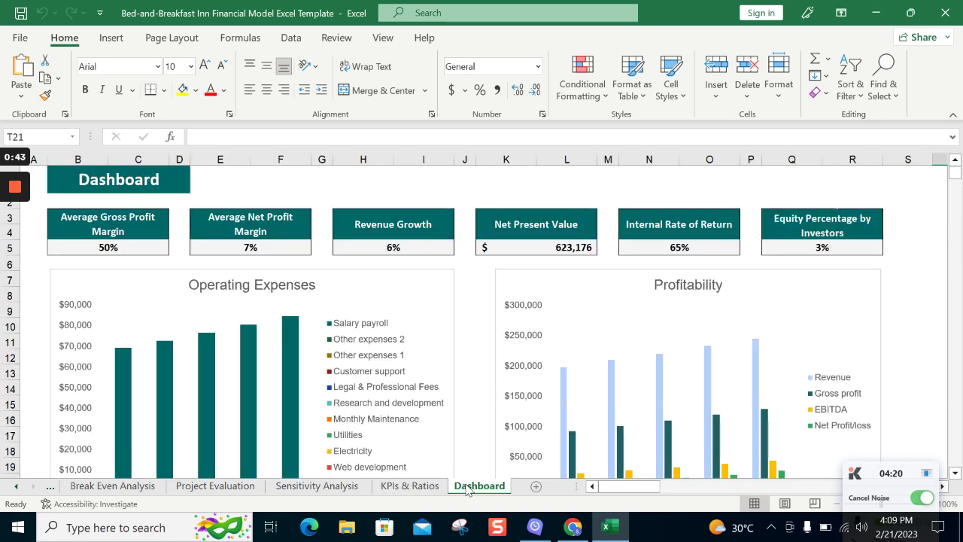